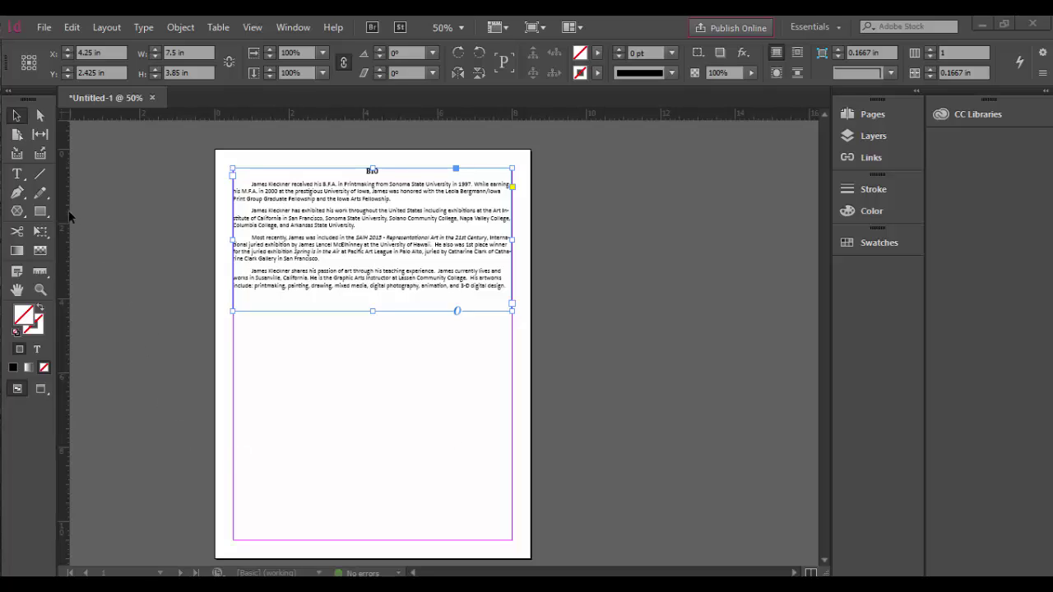
# Select the Type tool for setting text
pyautogui.click(18, 175)
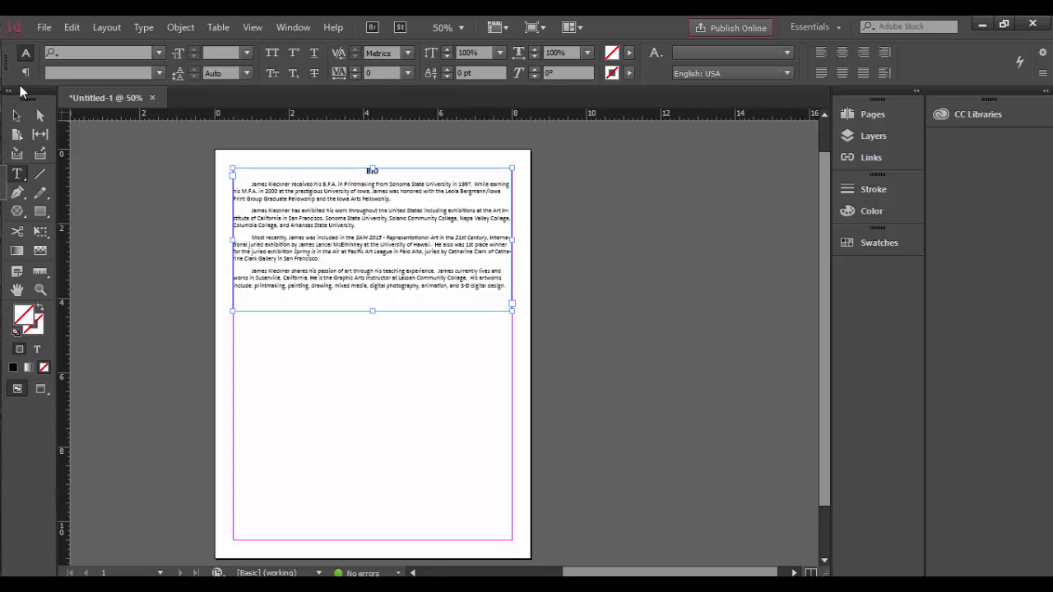
# Float the toolbox, pick the Type on a Path tool, and park the toolbox by the right-hand panels
pyautogui.moveTo(29, 95); pyautogui.dragTo(146, 110)
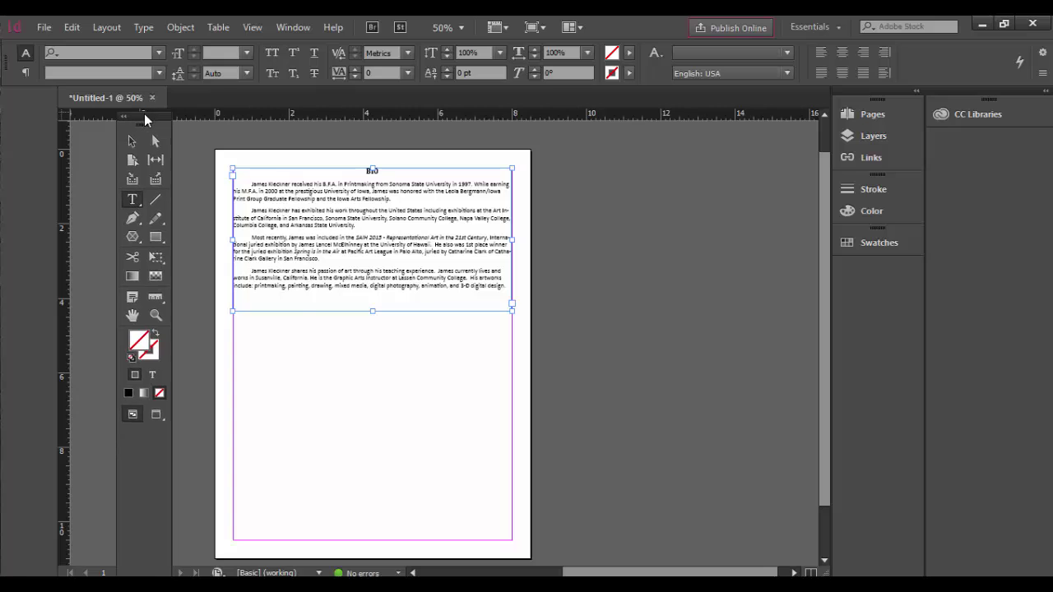
pyautogui.click(135, 202)
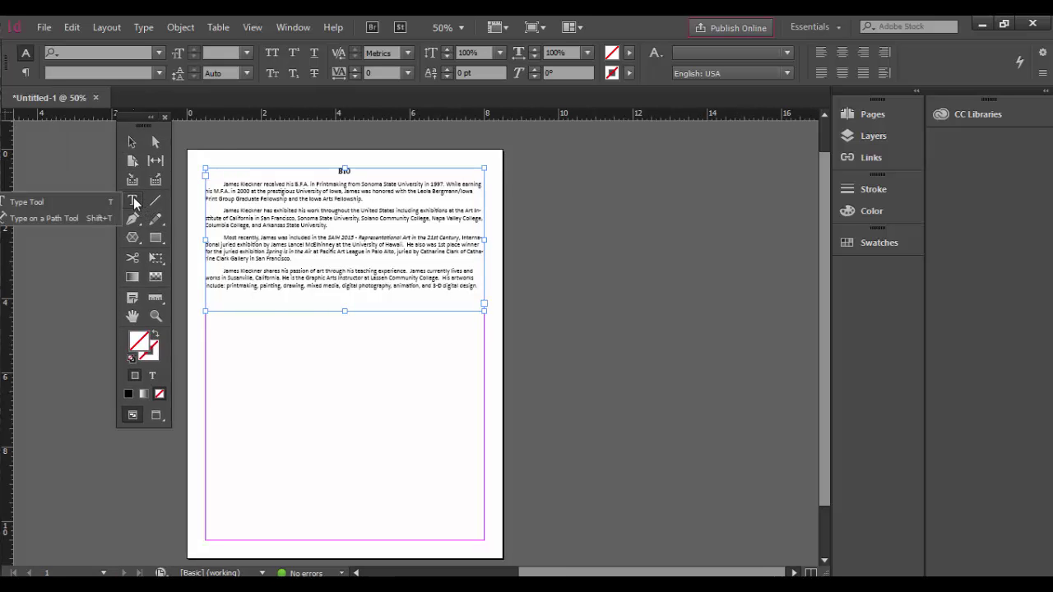
pyautogui.click(97, 219)
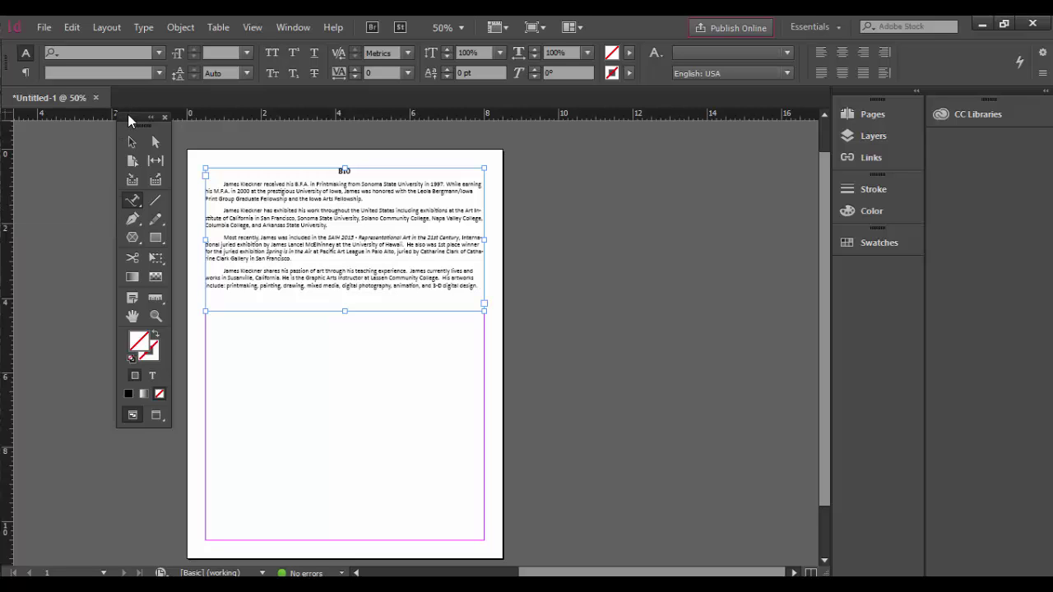
pyautogui.moveTo(129, 121); pyautogui.dragTo(713, 156)
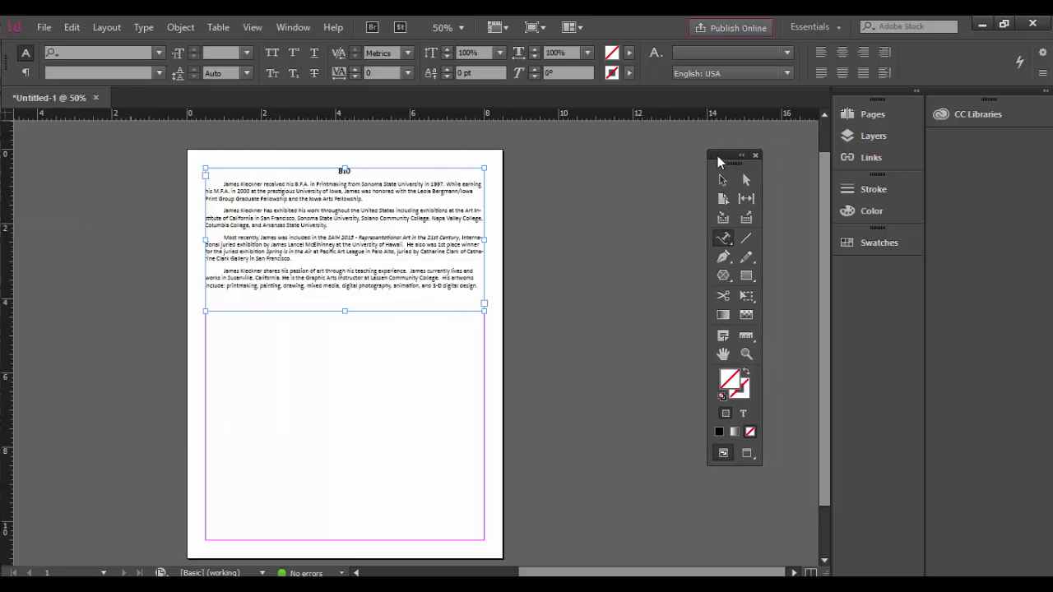
# Inspect the Frame and Rectangle tool variants, then dismiss them
pyautogui.click(725, 278)
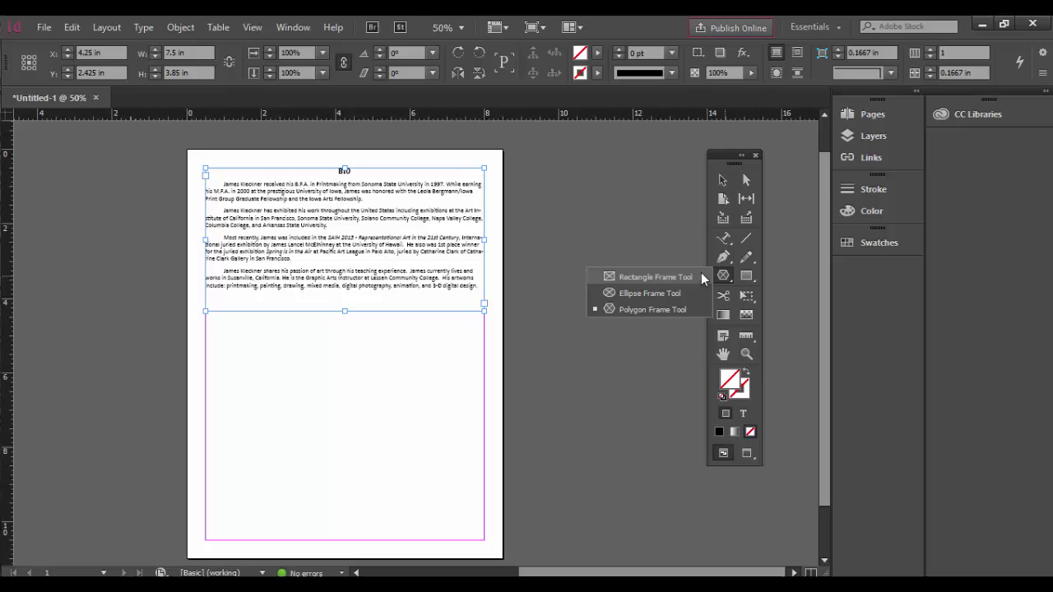
pyautogui.click(749, 281)
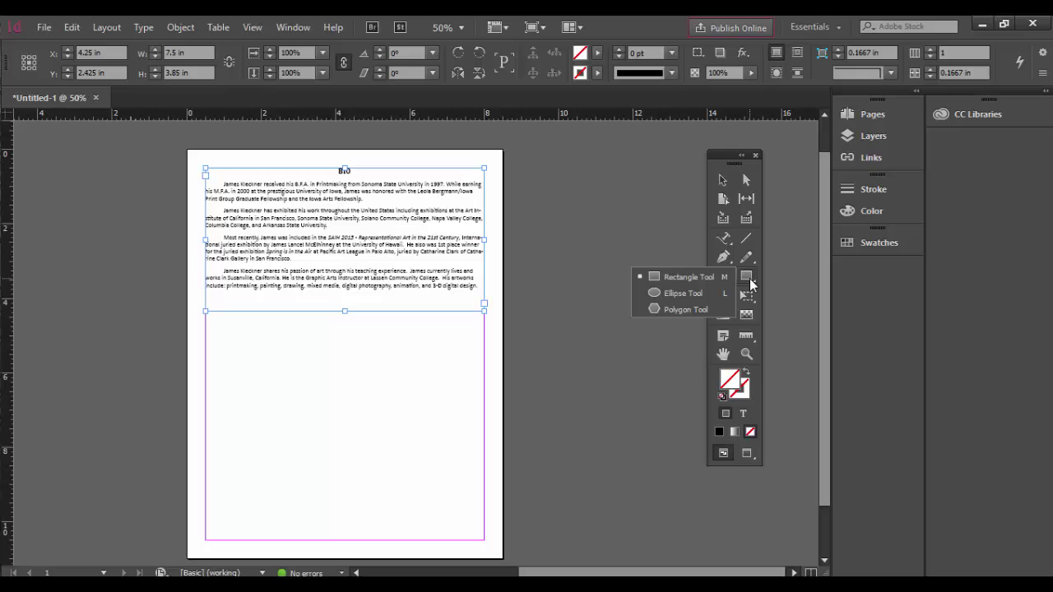
pyautogui.click(706, 160)
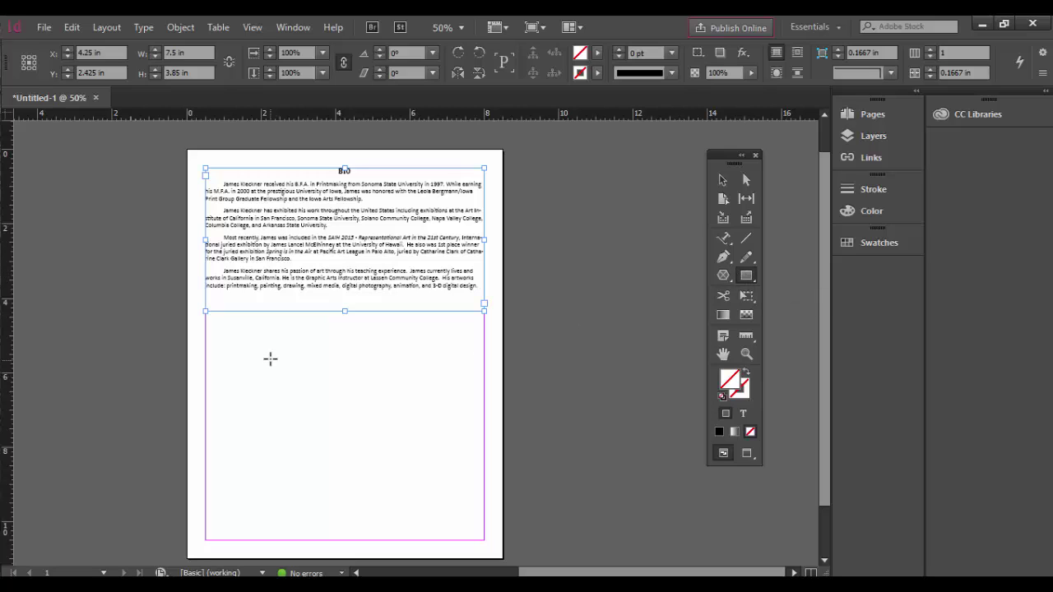
# Draw a 4.925 × 1.825 in rectangle below the bio and select its last, teaching paragraph
pyautogui.moveTo(243, 354)
pyautogui.mouseDown()
pyautogui.moveTo(404, 404)
pyautogui.moveTo(426, 422)
pyautogui.mouseUp()
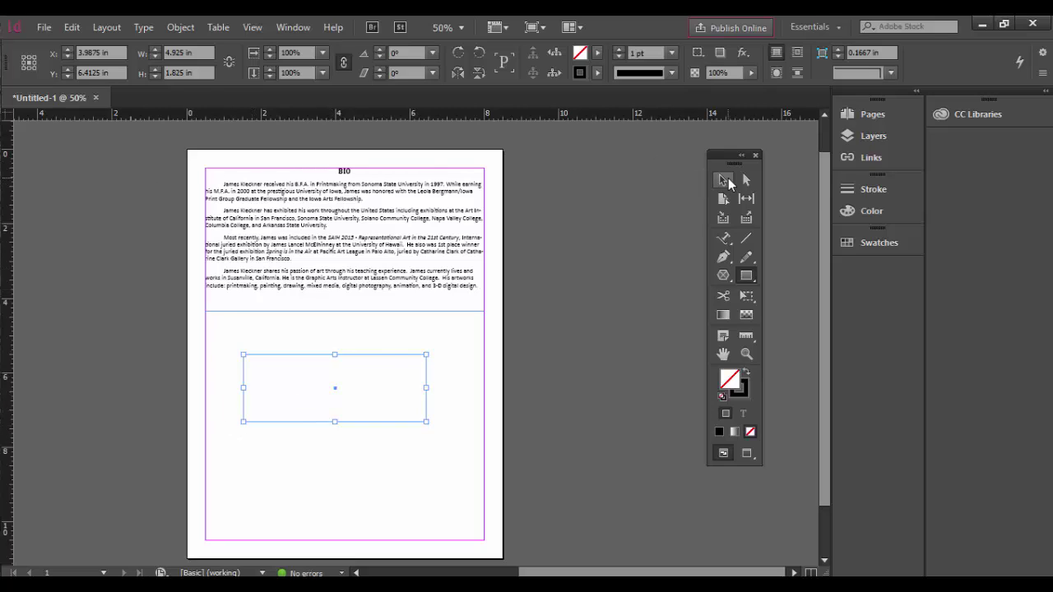
pyautogui.click(723, 180)
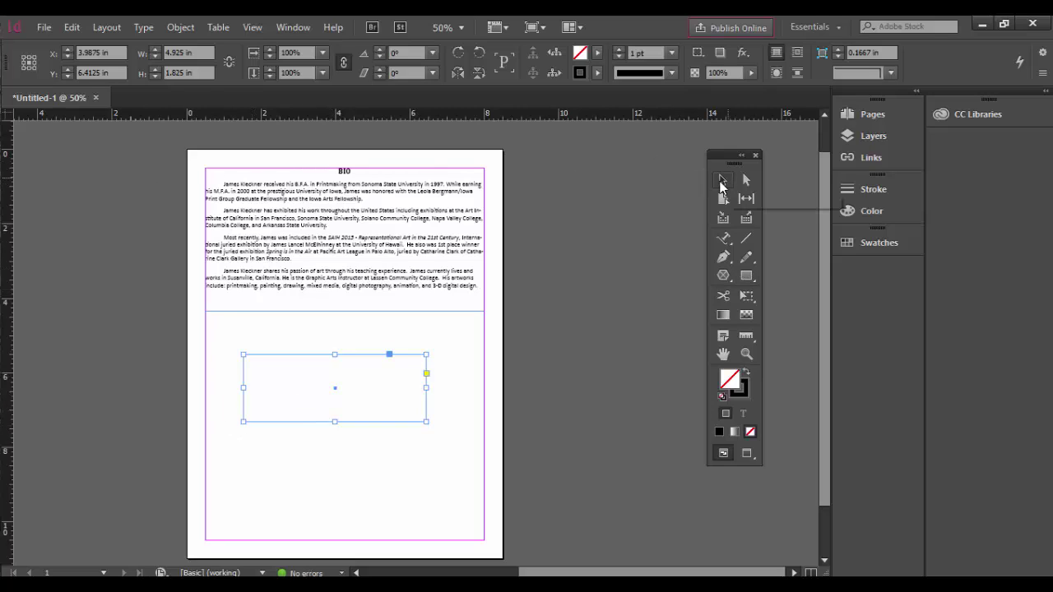
pyautogui.doubleClick(354, 284)
pyautogui.moveTo(222, 271); pyautogui.dragTo(486, 285)
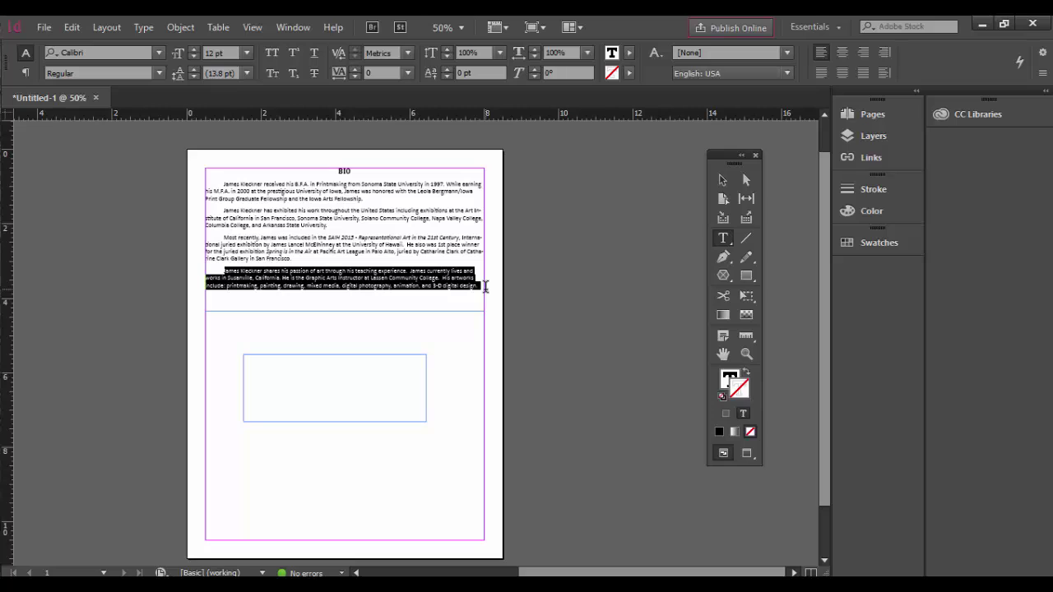
# Try pasting the teaching paragraph inside the rectangle, then undo back to the paragraph selection
pyautogui.click(724, 241)
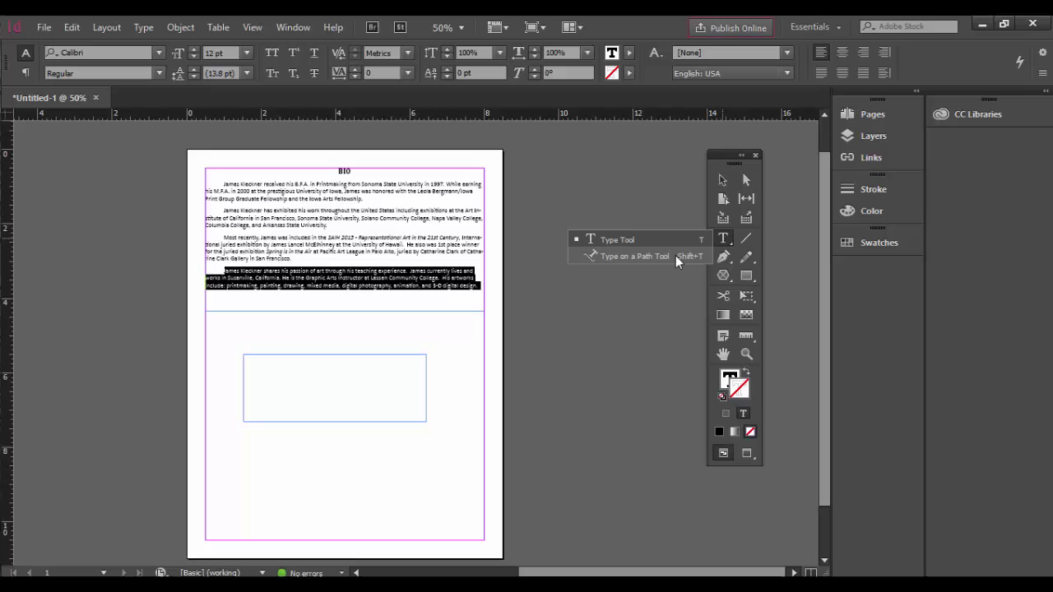
pyautogui.click(673, 258)
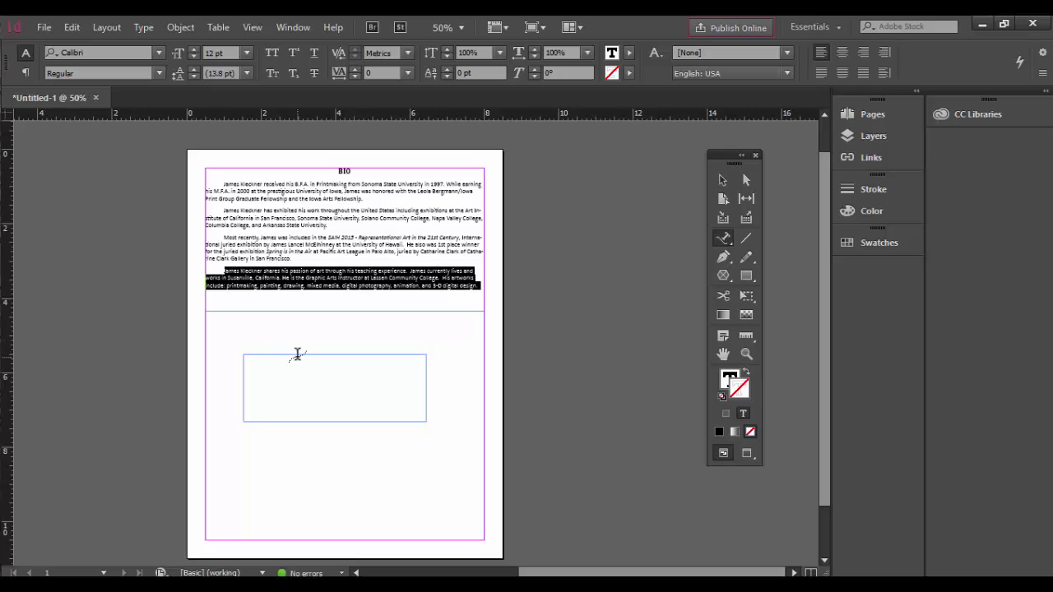
pyautogui.click(725, 239)
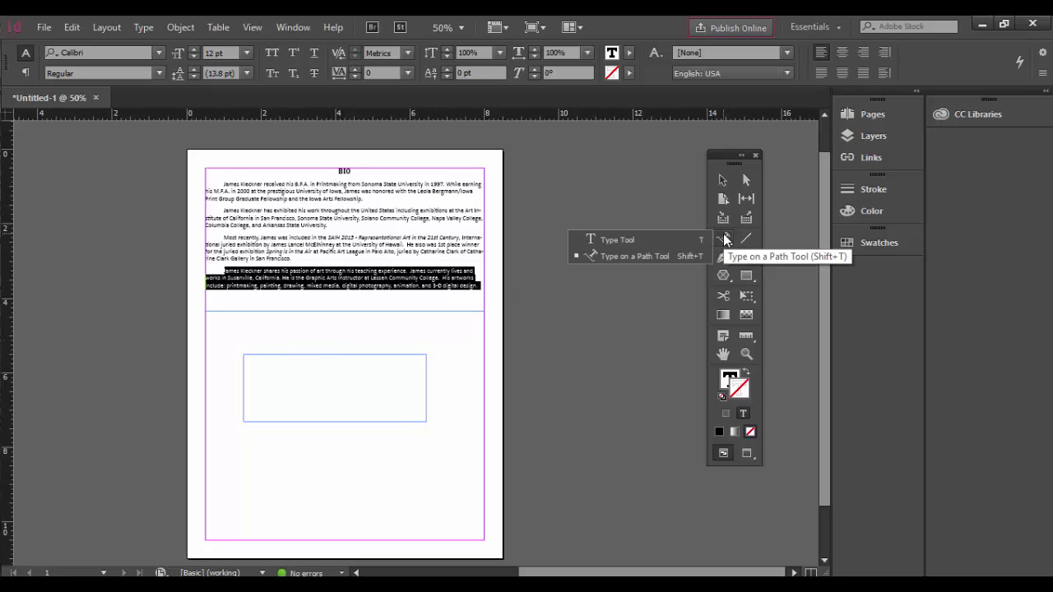
pyautogui.click(637, 239)
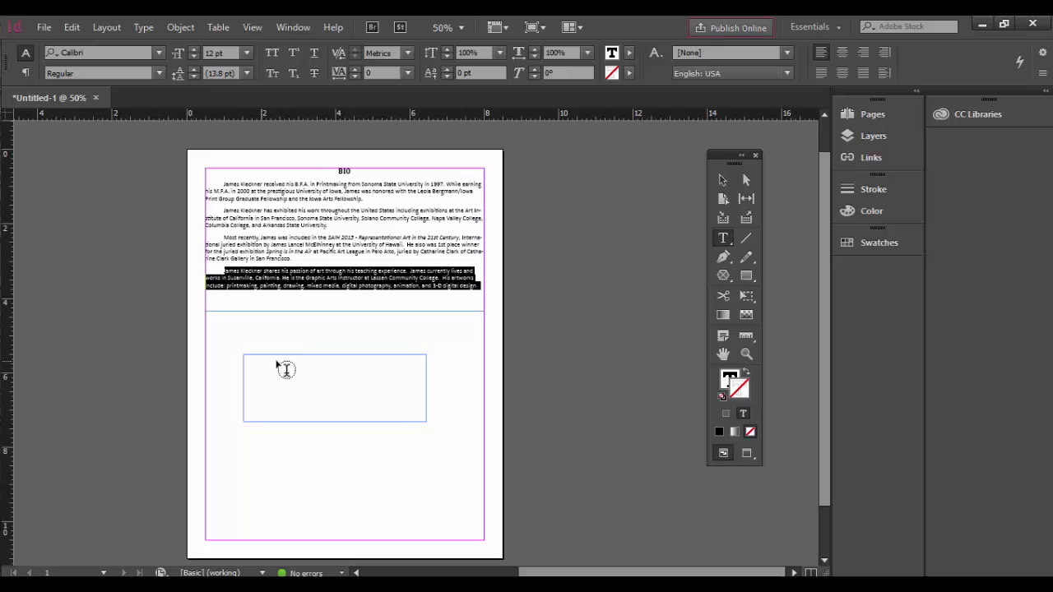
pyautogui.click(340, 372)
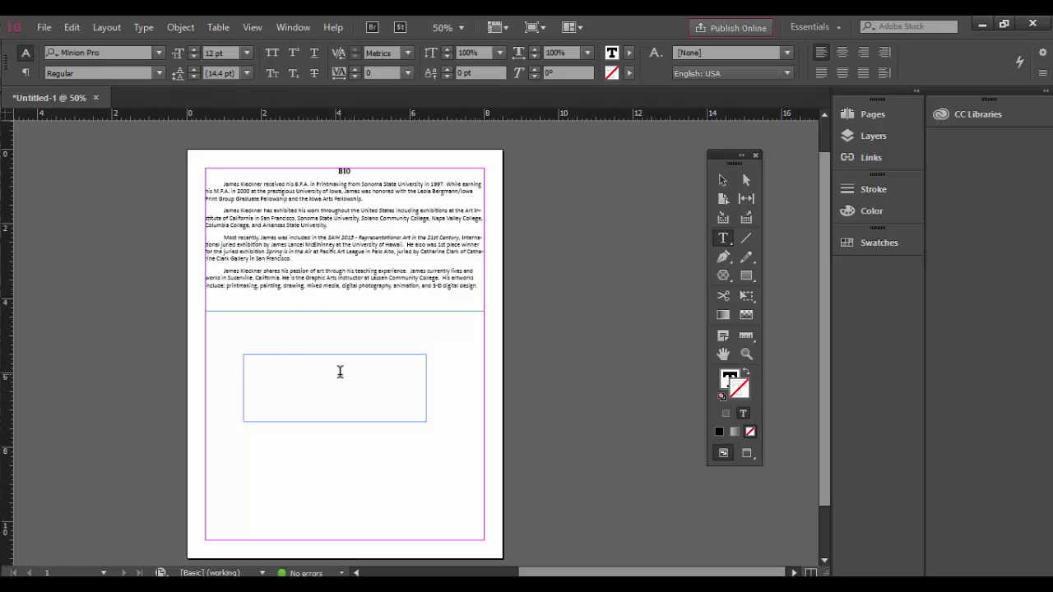
pyautogui.write('James Kleckner shares his passion of art through his teaching experience.  James currently lives and works in Susanville, California. He is the Graphic Arts Instructor at Lassen Community College.  His artworks include: printmaking, painting, drawing, mixed media, digital photography, animation, and 3-D digital design.')
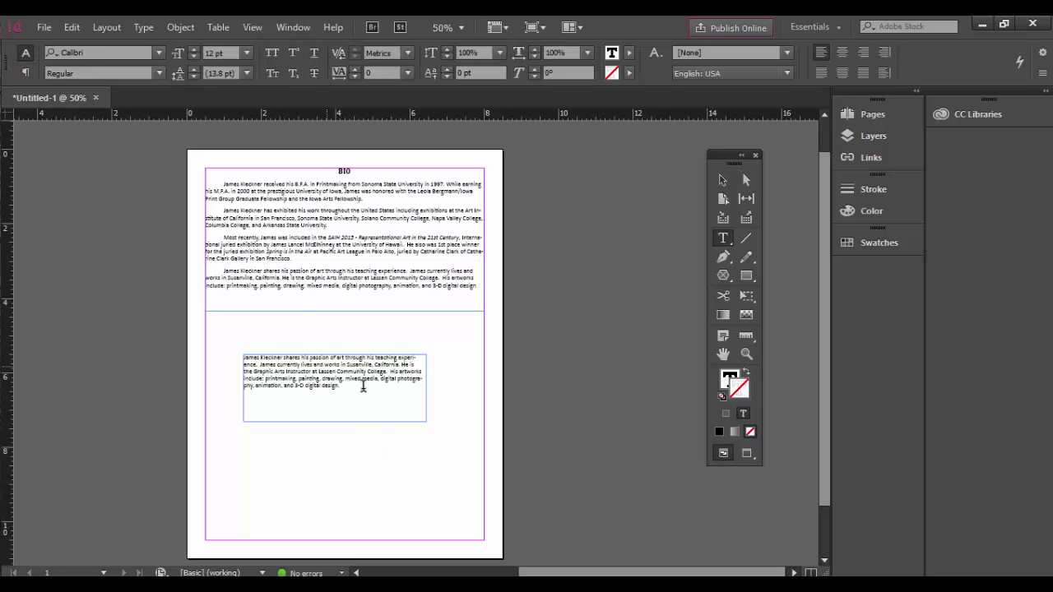
pyautogui.hotkey('ctrl', 'z')
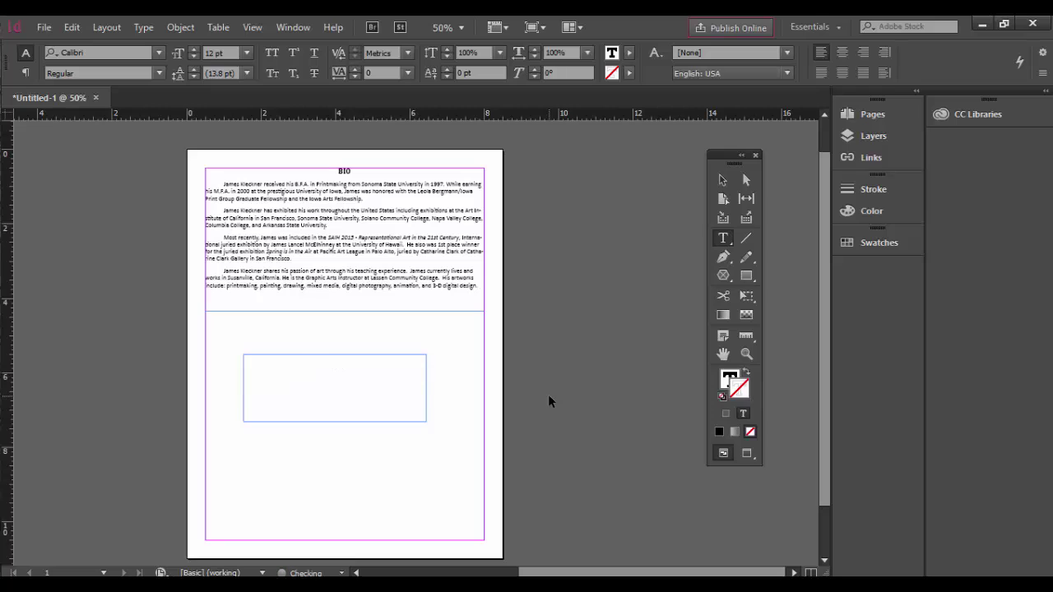
pyautogui.hotkey('ctrl', 'z')
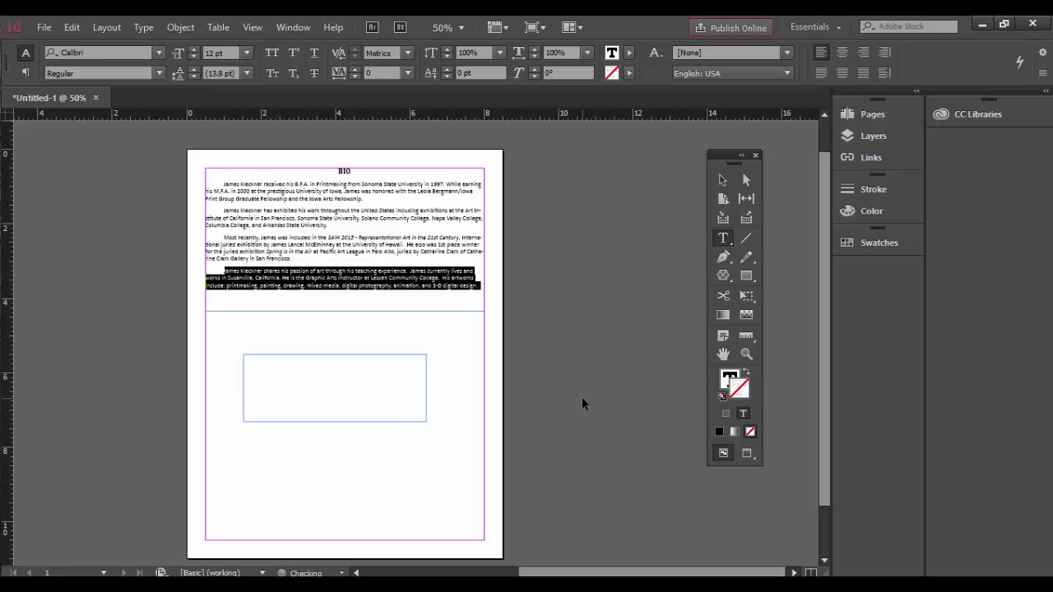
# With Type on a Path, paste the teaching paragraph along the rectangle's top edge
pyautogui.click(728, 240)
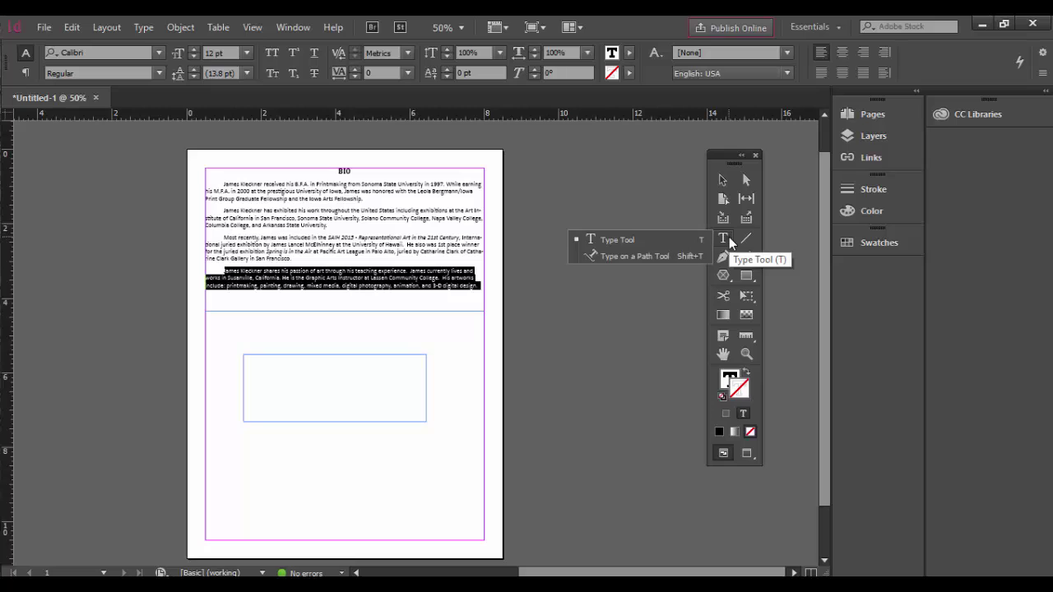
pyautogui.click(641, 258)
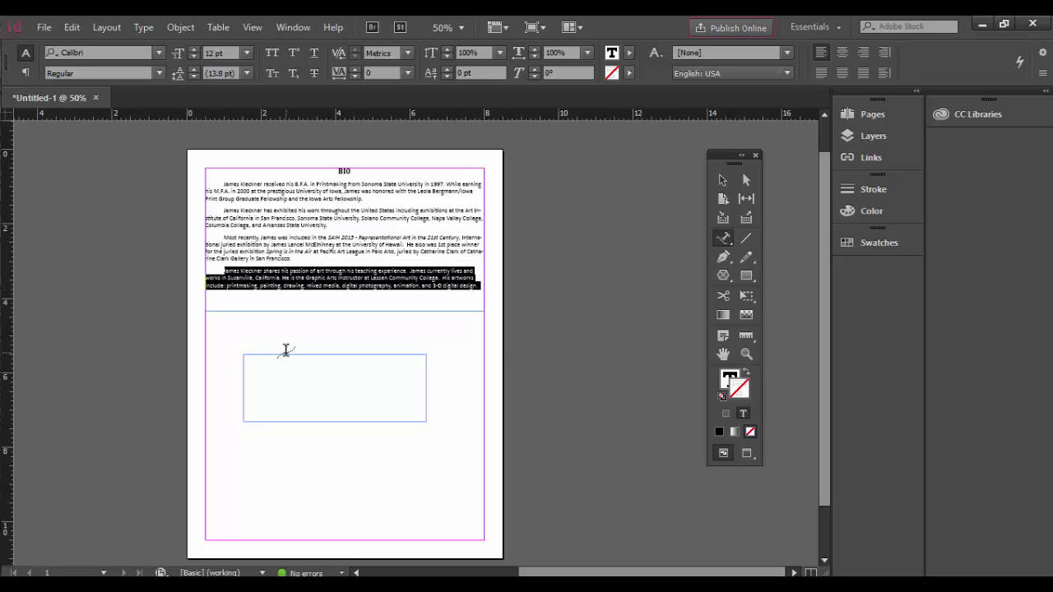
pyautogui.click(285, 348)
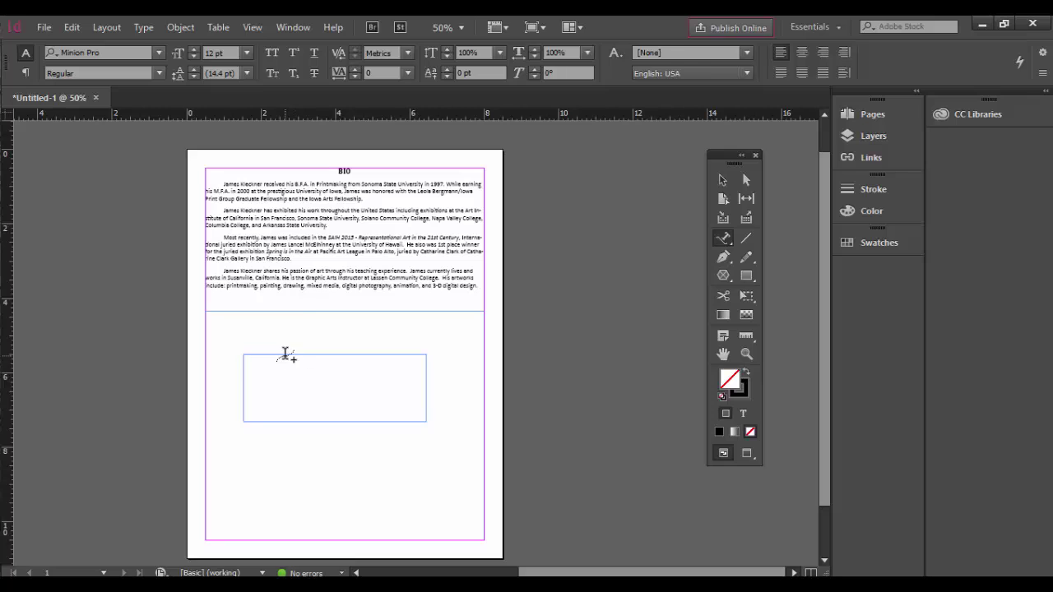
pyautogui.click(294, 355)
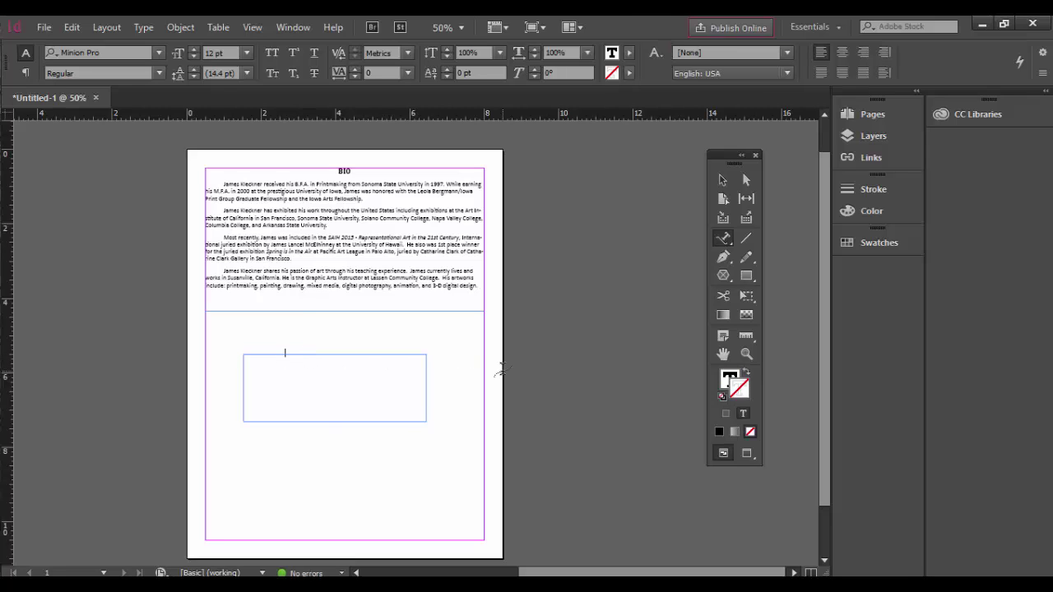
pyautogui.write('James Kleckner shares his passion of art through his teaching experience. James currently lives and works in Susanville, California. He is the Graphic Arts Instructor at Lassen Community College. His artworks include: printmaking, painting, drawing, mixed media, digital photography, animation, and 3-D digital design.')
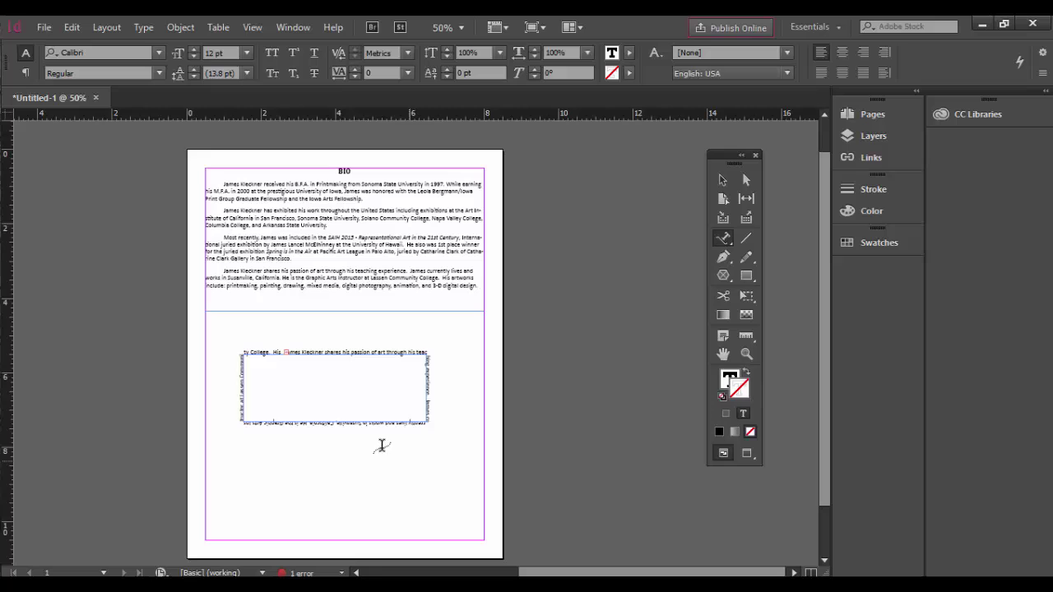
# Drag the path text's start and end brackets along the top edge until it reaches 'Lassen Community Col-'
pyautogui.click(723, 179)
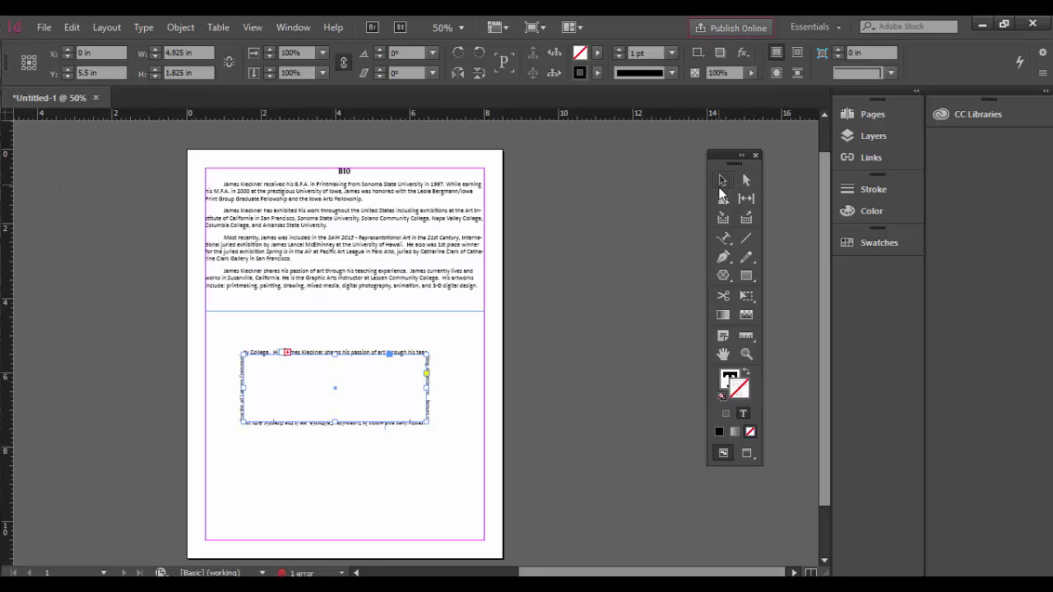
pyautogui.press('z')
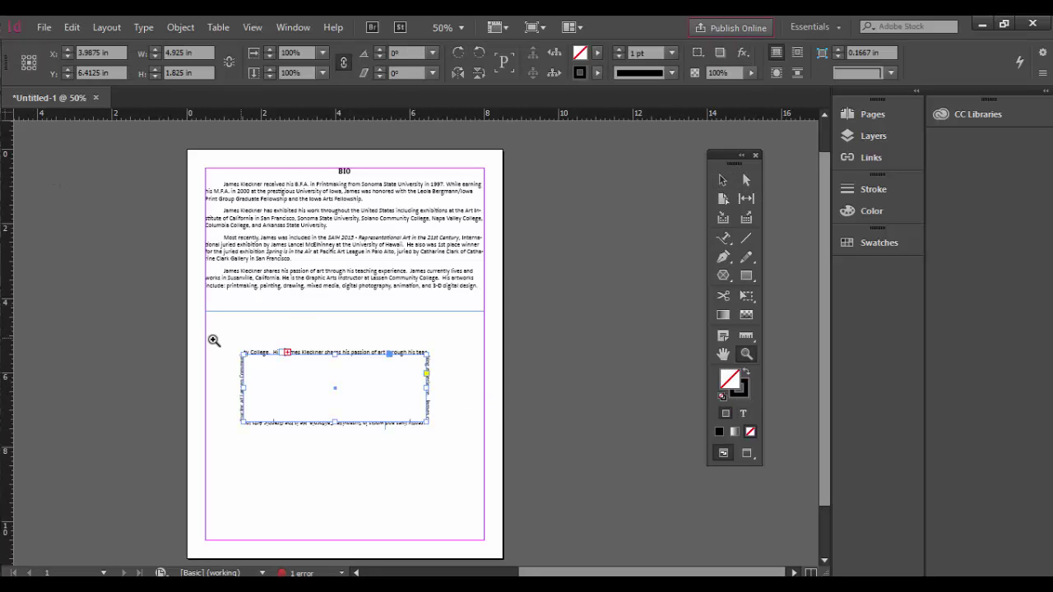
pyautogui.moveTo(212, 328); pyautogui.dragTo(460, 460)
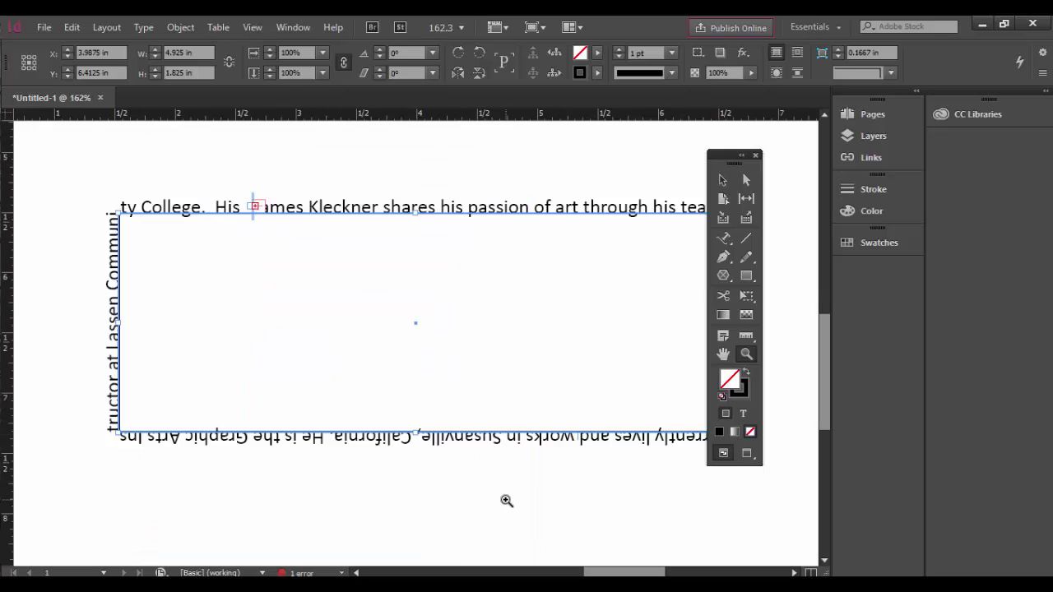
pyautogui.keyDown('alt'); pyautogui.click(453, 387); pyautogui.keyUp('alt')
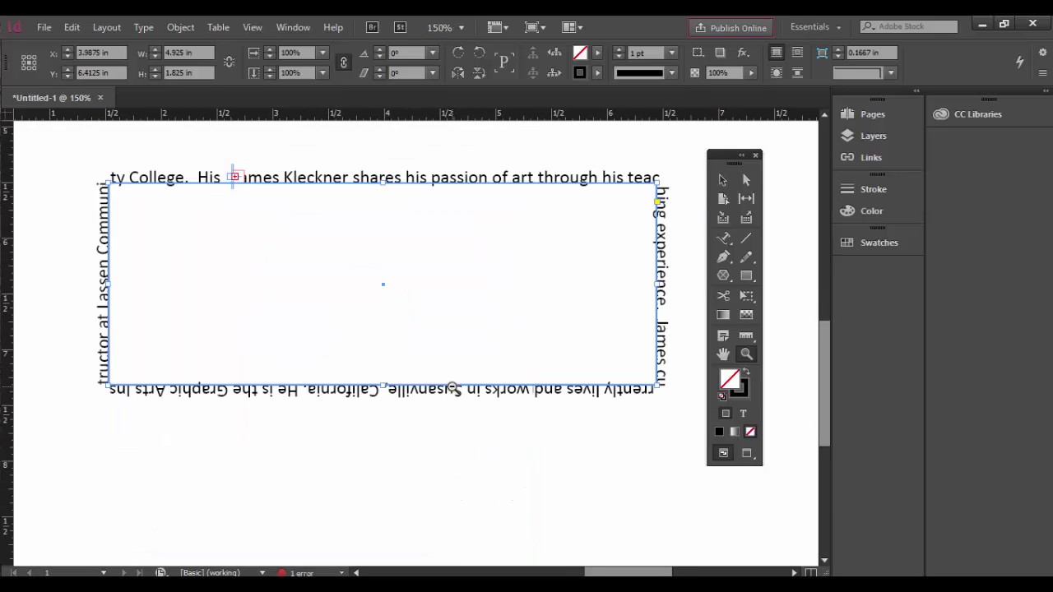
pyautogui.moveTo(461, 427); pyautogui.dragTo(436, 468)
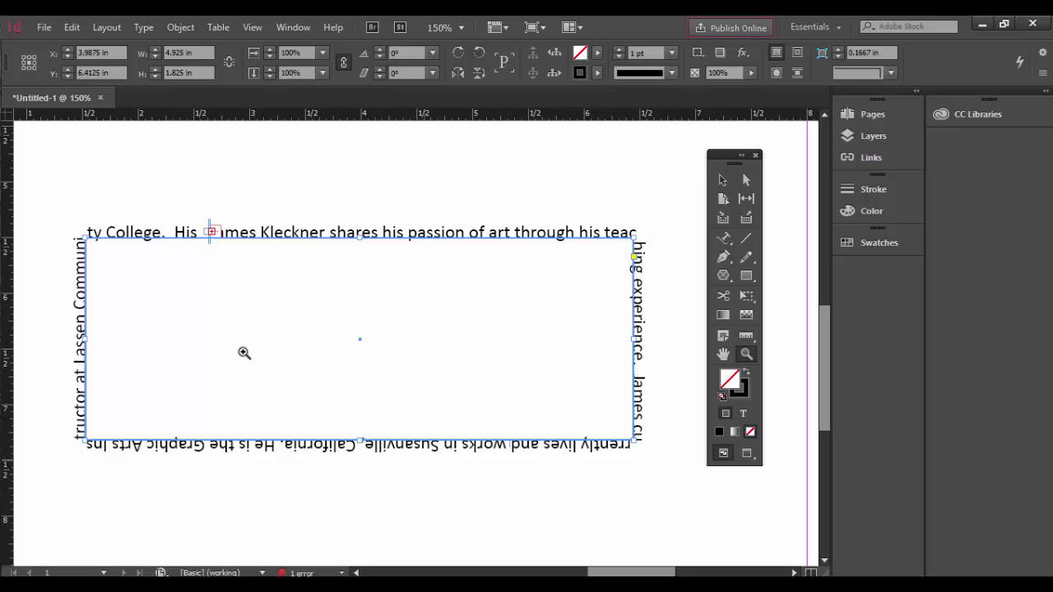
pyautogui.click(722, 180)
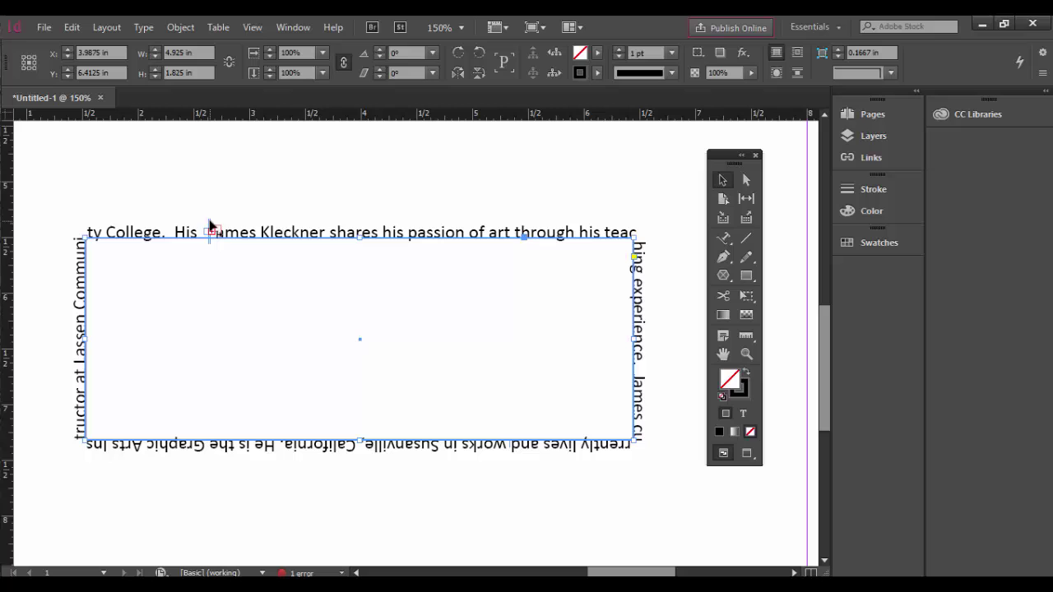
pyautogui.moveTo(210, 224); pyautogui.dragTo(342, 226)
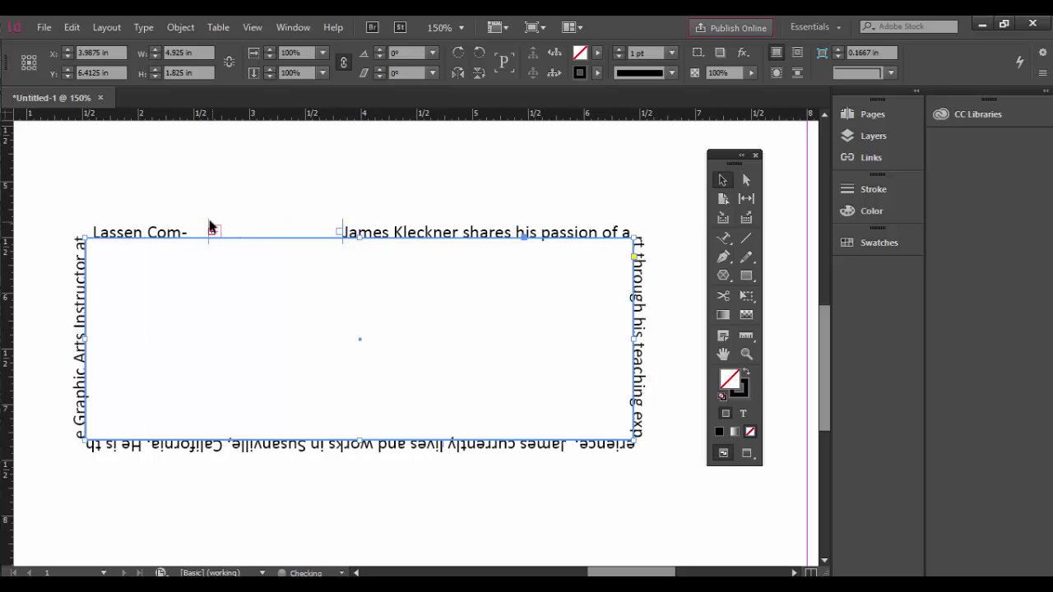
pyautogui.moveTo(208, 224); pyautogui.dragTo(239, 228)
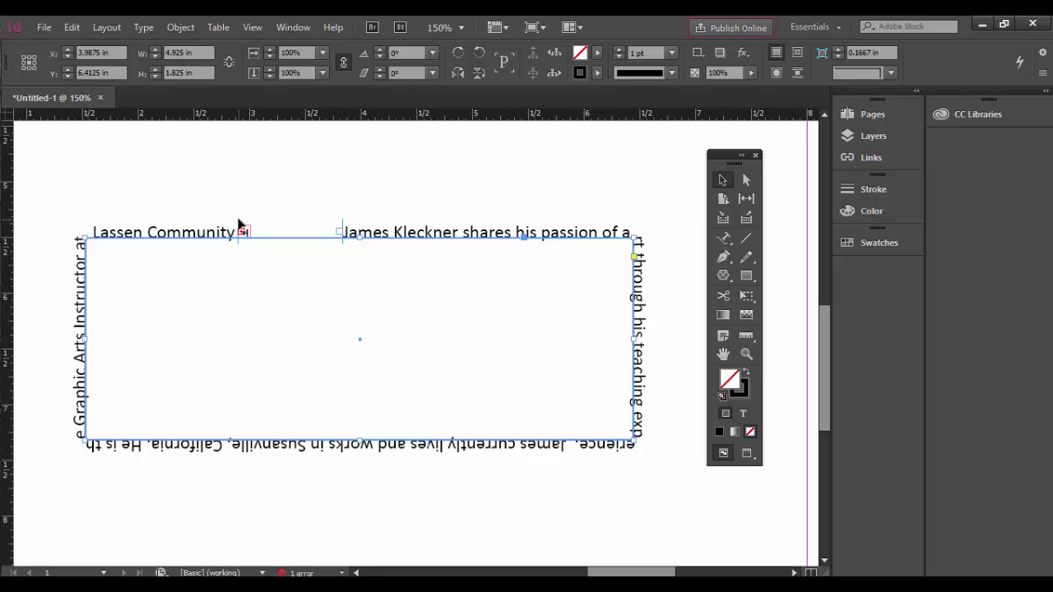
pyautogui.moveTo(239, 224); pyautogui.dragTo(275, 226)
# Draw a wide rectangular frame above the path-text rectangle
pyautogui.scroll(3, 436, 299)
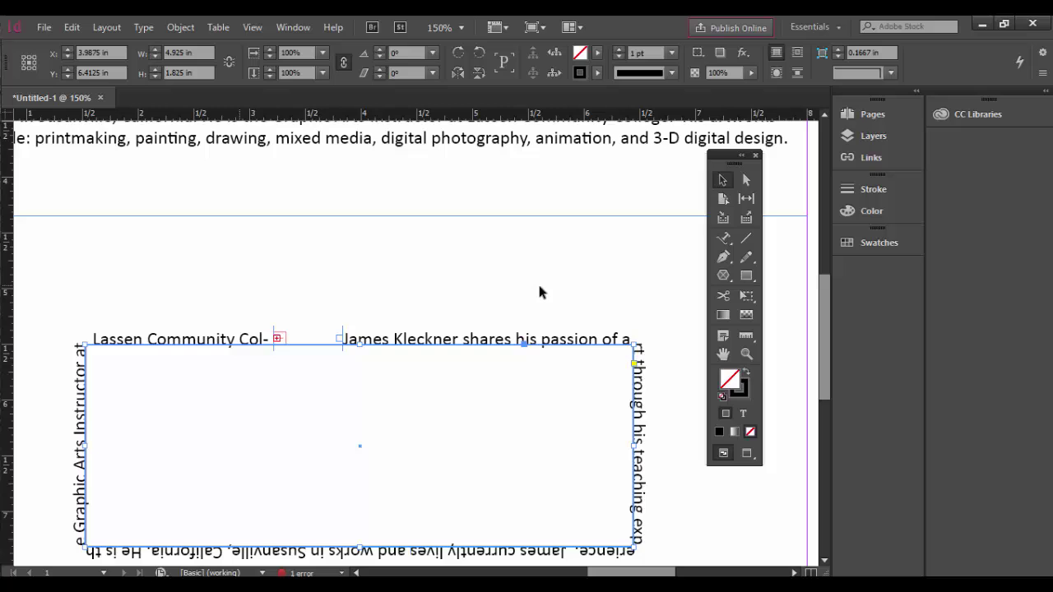
pyautogui.click(746, 277)
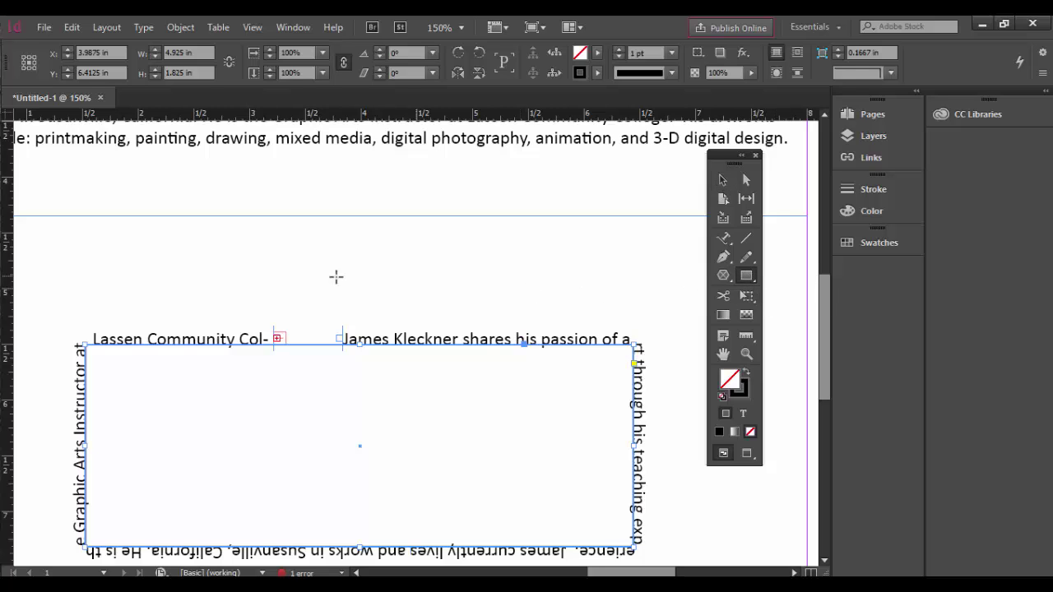
pyautogui.moveTo(271, 229); pyautogui.dragTo(675, 279)
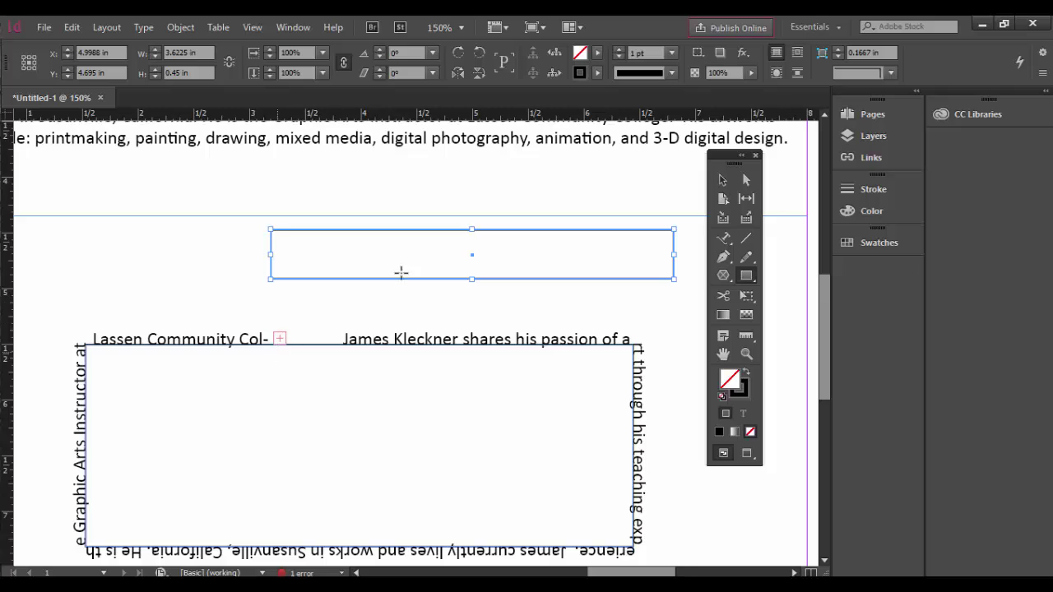
# Thread the path text's overset into the new frame, starting 'College. His artworks include…'
pyautogui.click(722, 179)
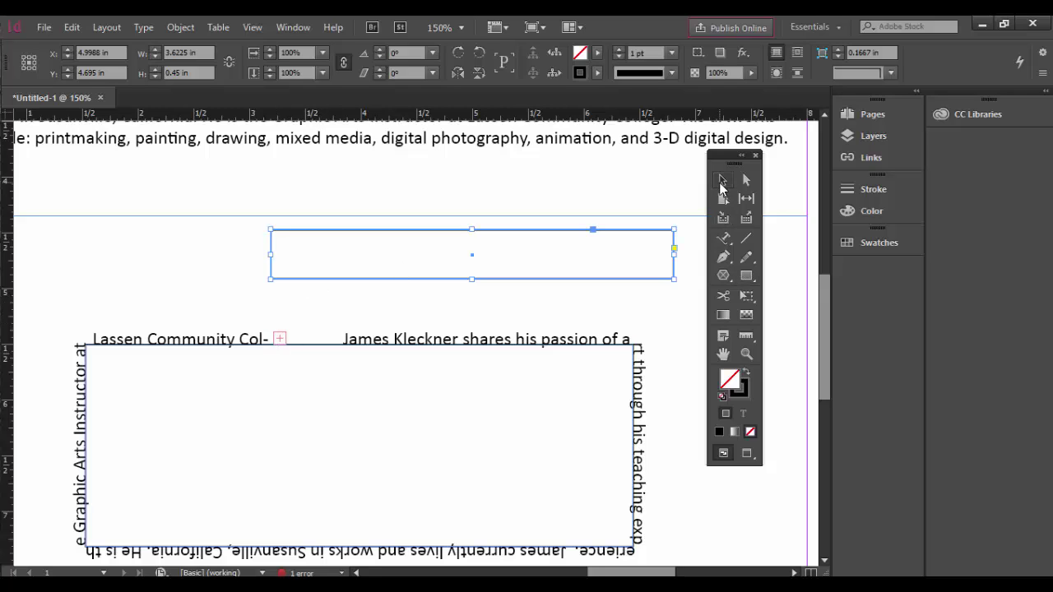
pyautogui.click(279, 344)
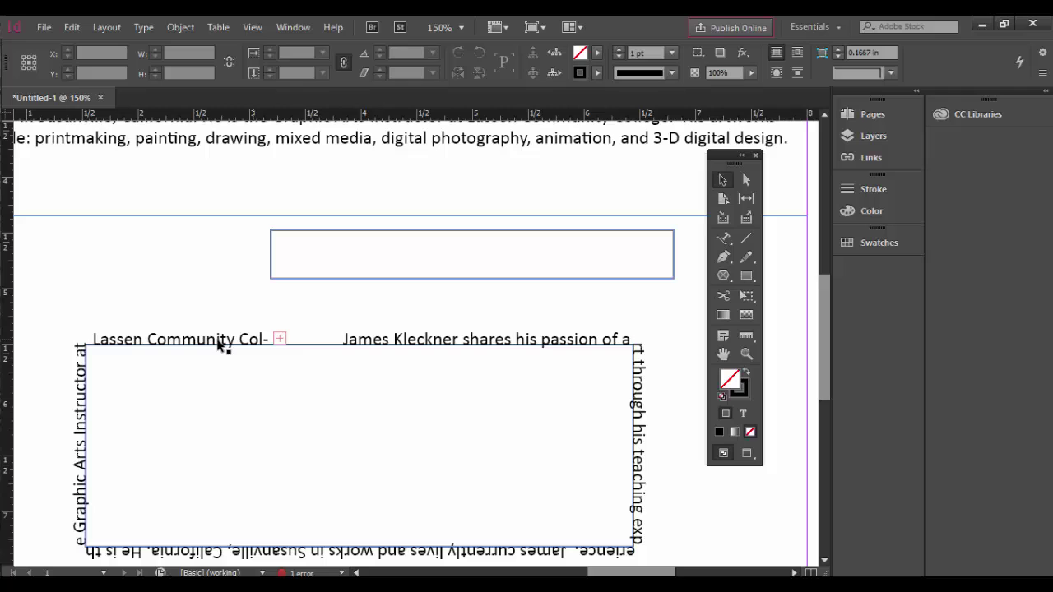
pyautogui.click(277, 342)
pyautogui.click(278, 339)
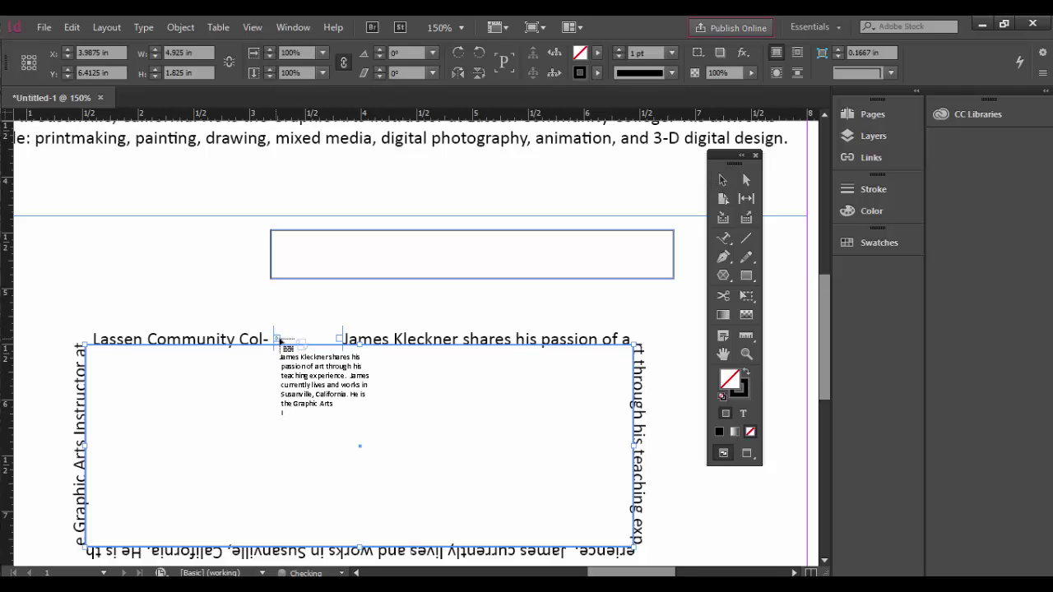
pyautogui.click(277, 238)
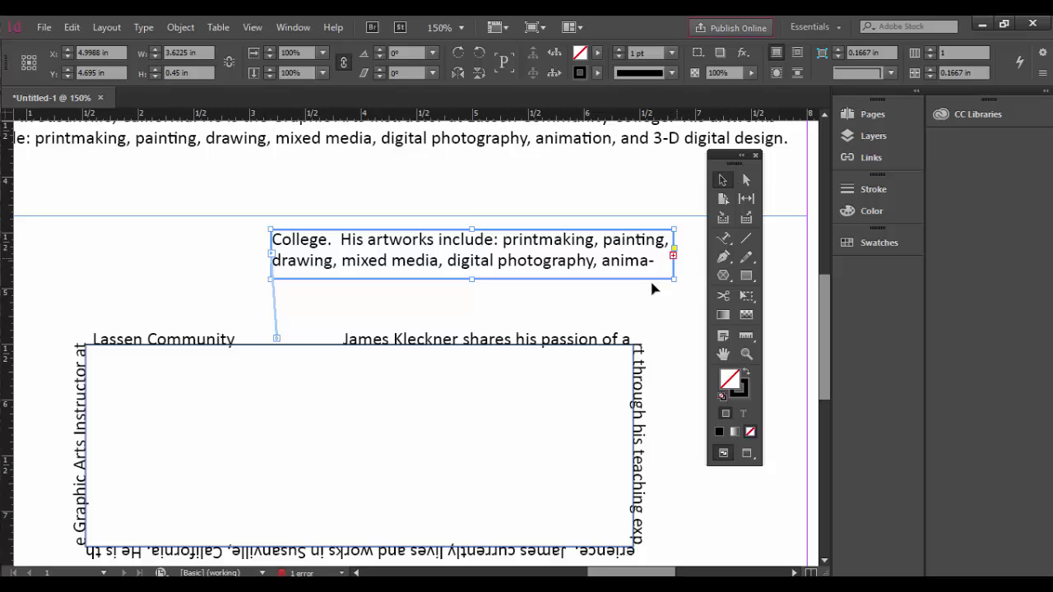
pyautogui.click(252, 28)
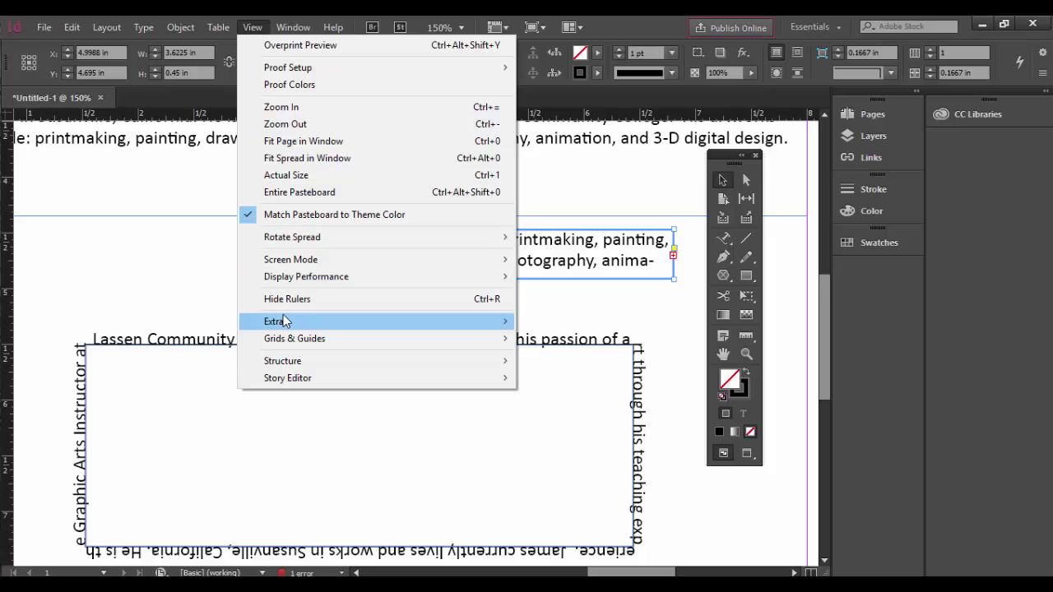
pyautogui.moveTo(278, 321)
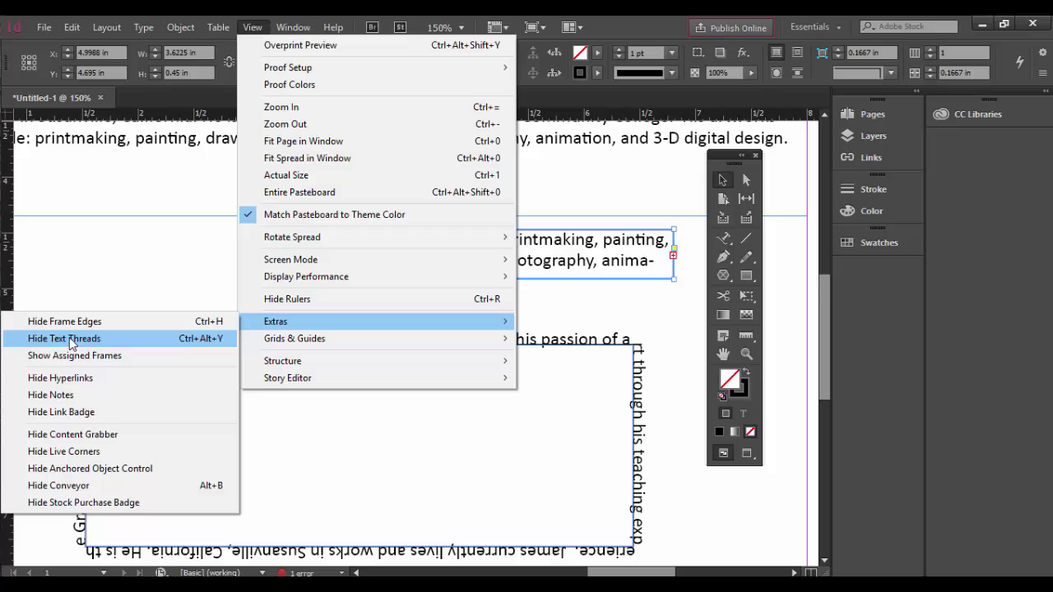
pyautogui.press('Escape')
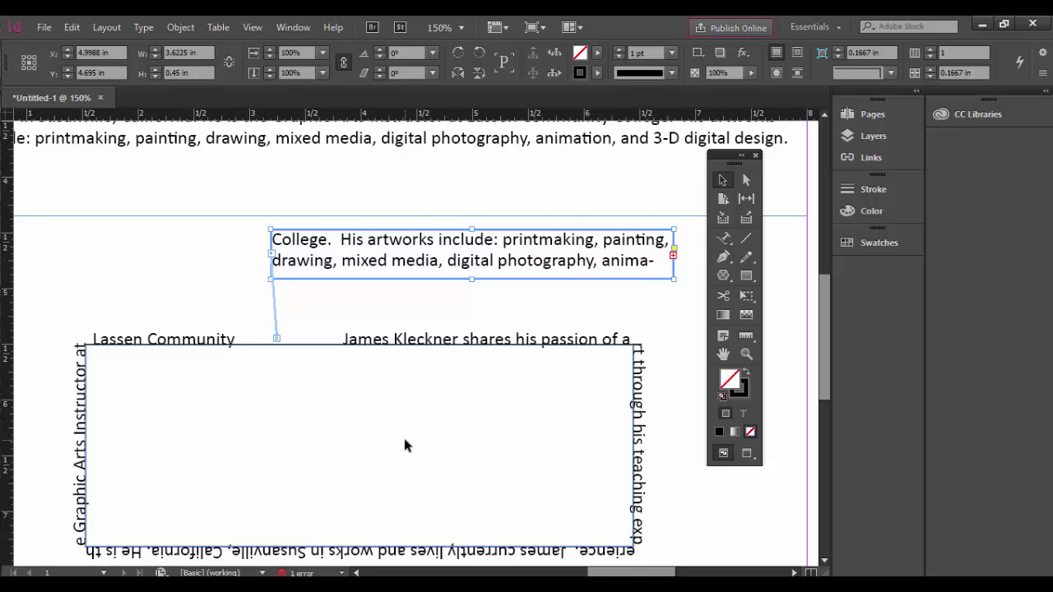
pyautogui.scroll(-2, 404, 445)
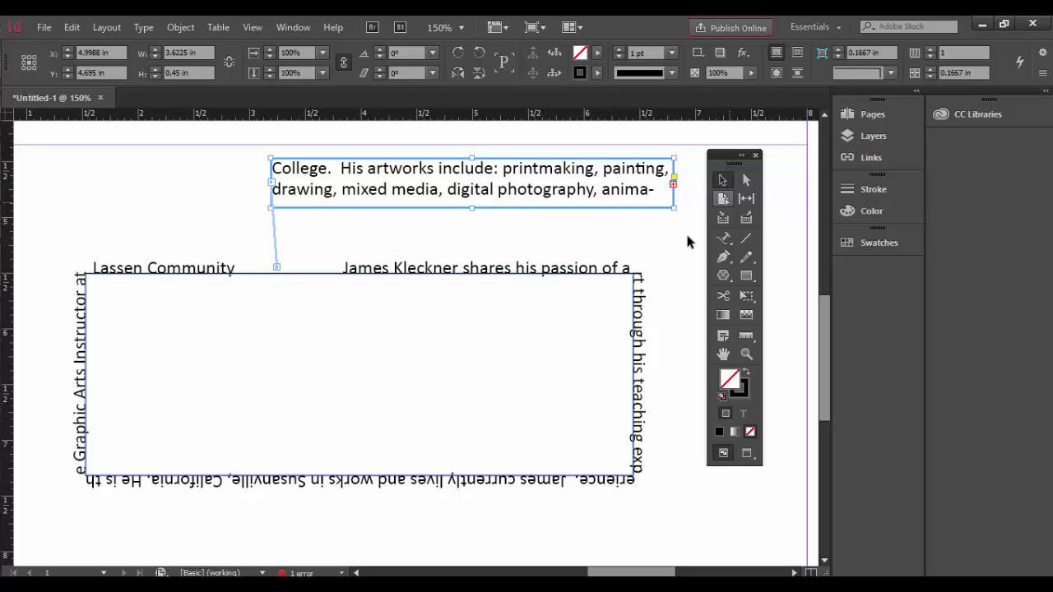
pyautogui.click(477, 272)
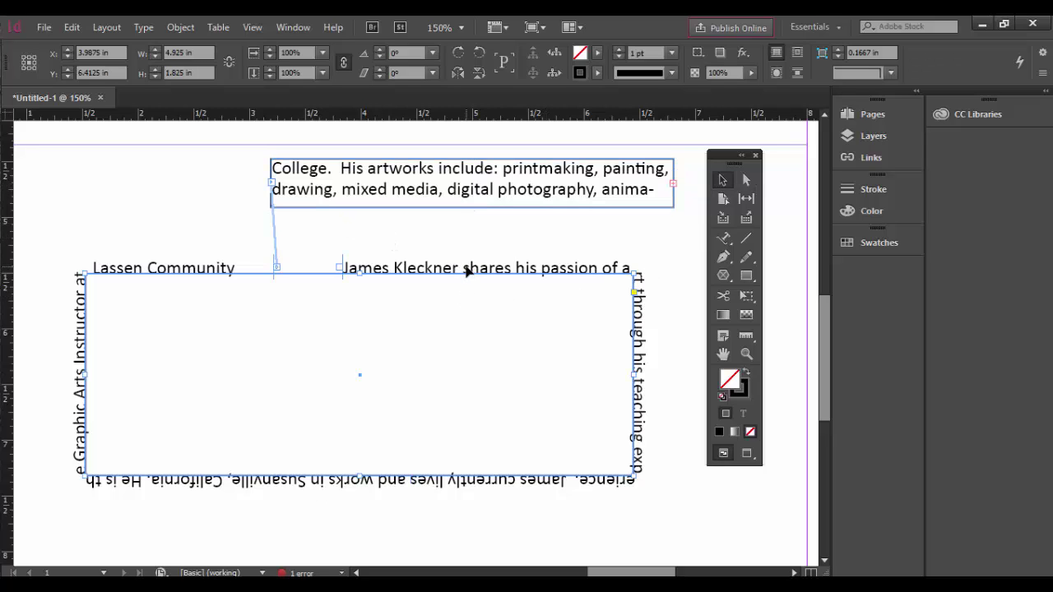
# Nudge the rectangle and rethread the bio onto its path so it ends at 'Community College.'
pyautogui.moveTo(417, 272)
pyautogui.mouseDown()
pyautogui.moveTo(441, 280)
pyautogui.moveTo(424, 290)
pyautogui.mouseUp()
pyautogui.moveTo(351, 282); pyautogui.dragTo(273, 284)
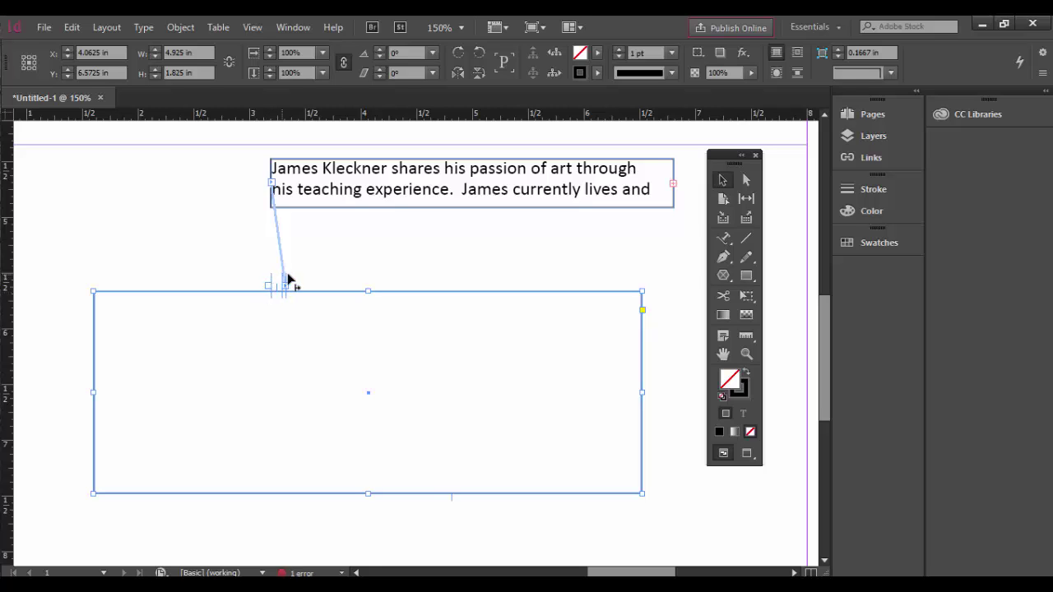
pyautogui.click(312, 280)
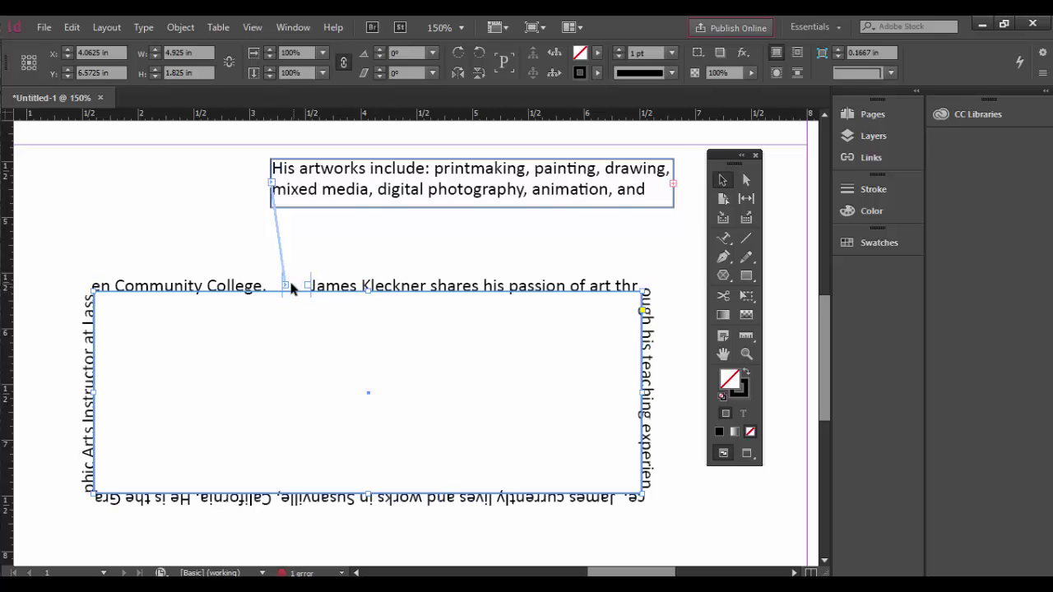
pyautogui.moveTo(279, 281)
pyautogui.mouseDown()
pyautogui.moveTo(270, 277)
pyautogui.moveTo(290, 286)
pyautogui.mouseUp()
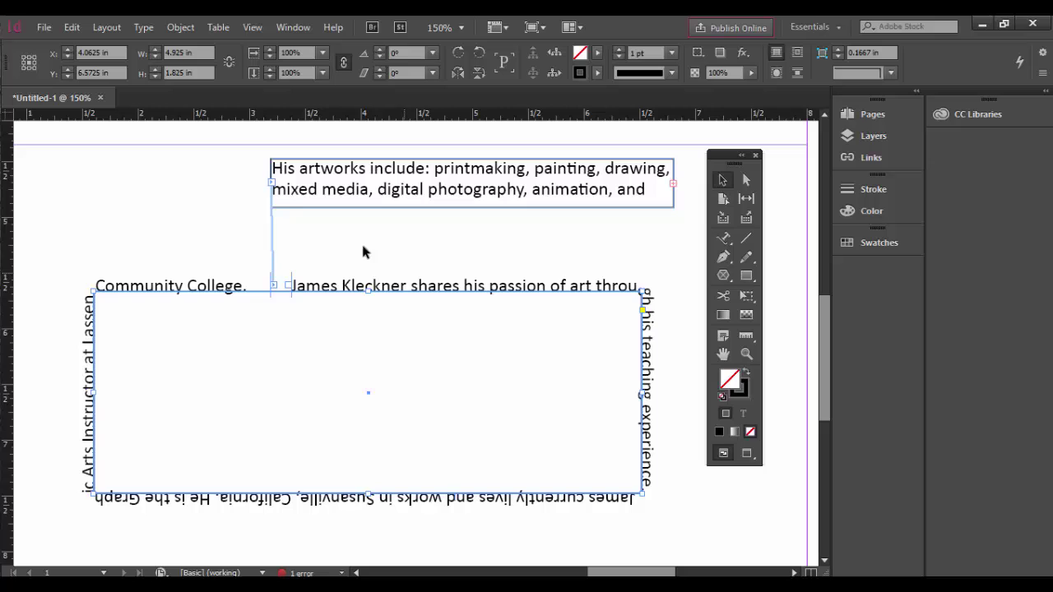
# Open Type > Type on a Path > Options and toggle Flip on then off
pyautogui.click(144, 28)
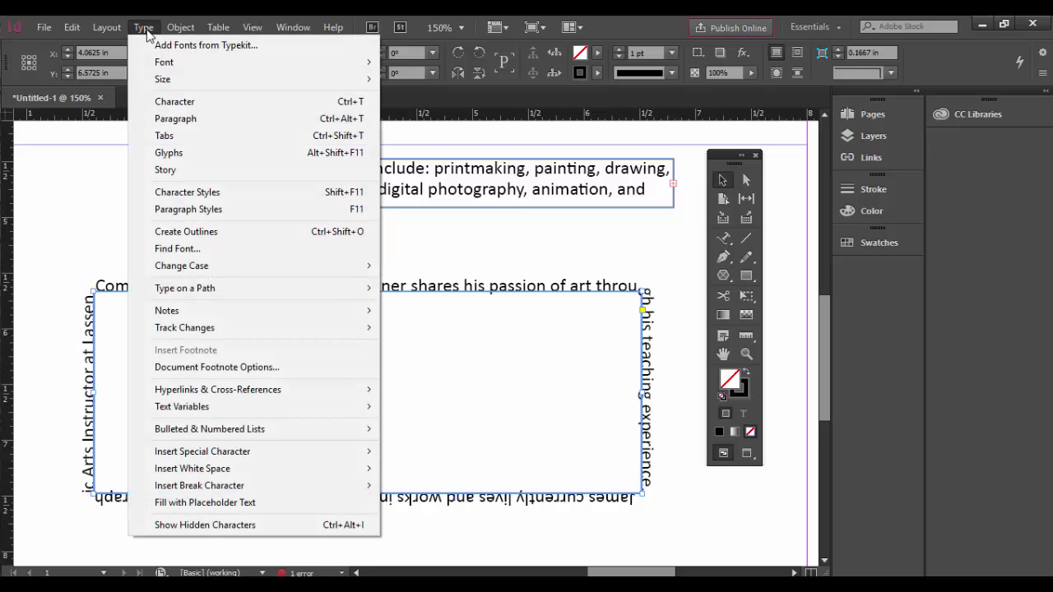
pyautogui.moveTo(186, 288)
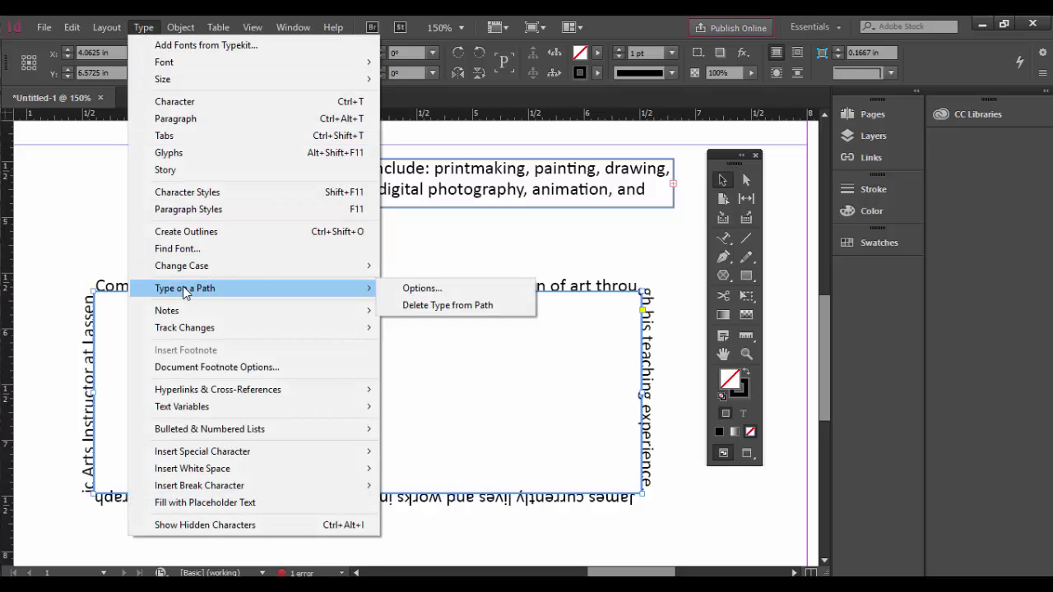
pyautogui.click(433, 293)
pyautogui.moveTo(698, 209); pyautogui.dragTo(513, 234)
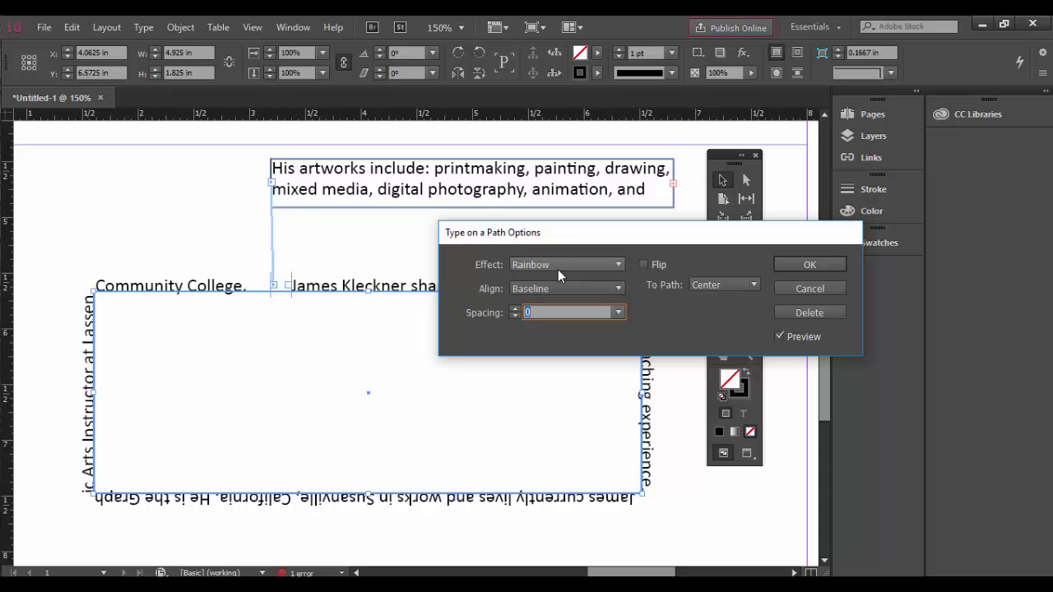
pyautogui.click(644, 264)
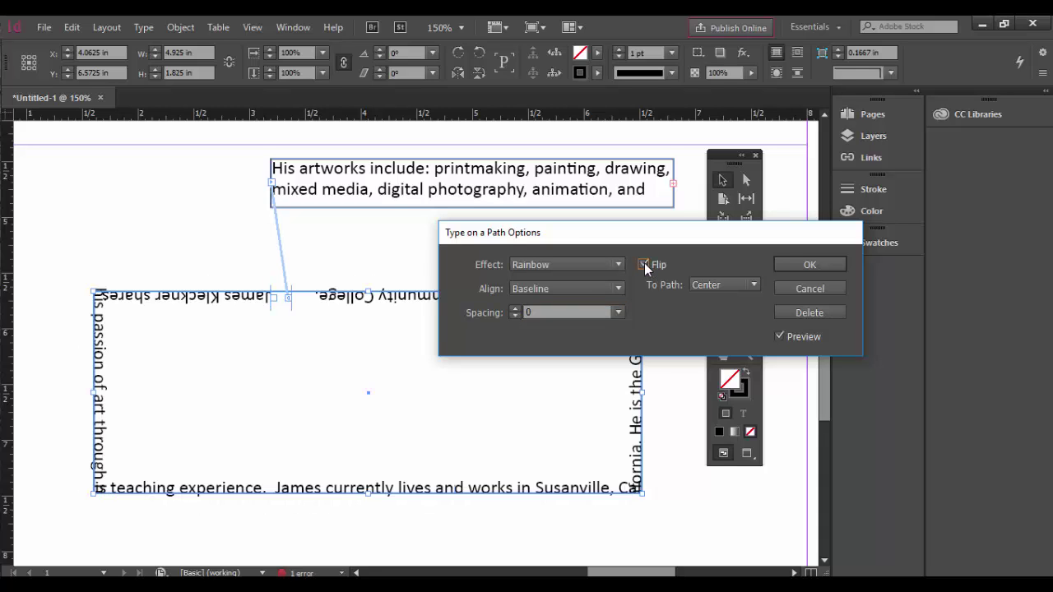
pyautogui.click(644, 264)
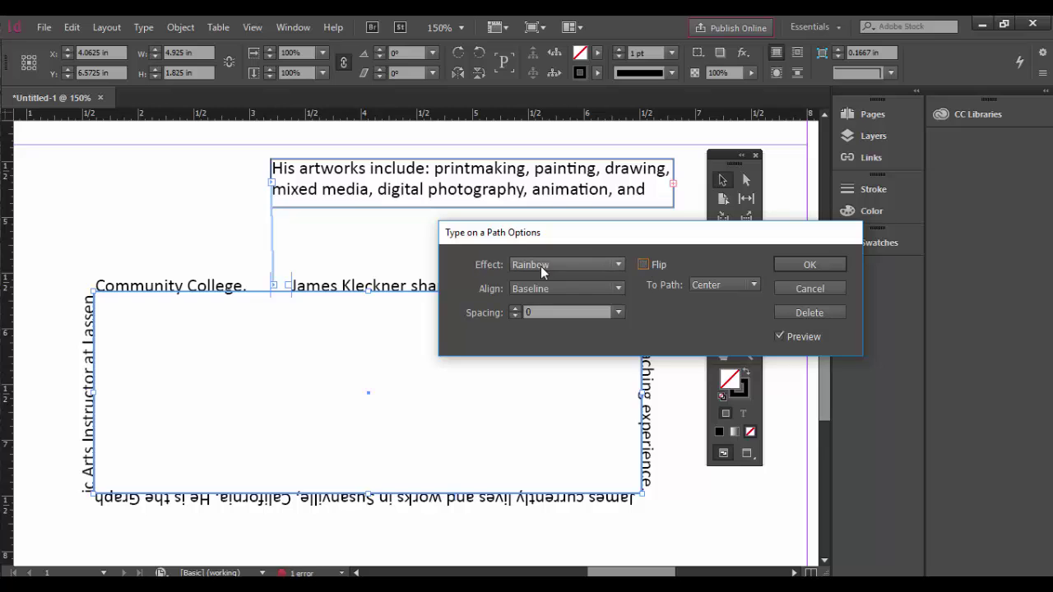
pyautogui.moveTo(578, 233); pyautogui.dragTo(553, 148)
# Preview the Skew, 3D Ribbon, Stair Step and Gravity effects on the path text
pyautogui.click(562, 181)
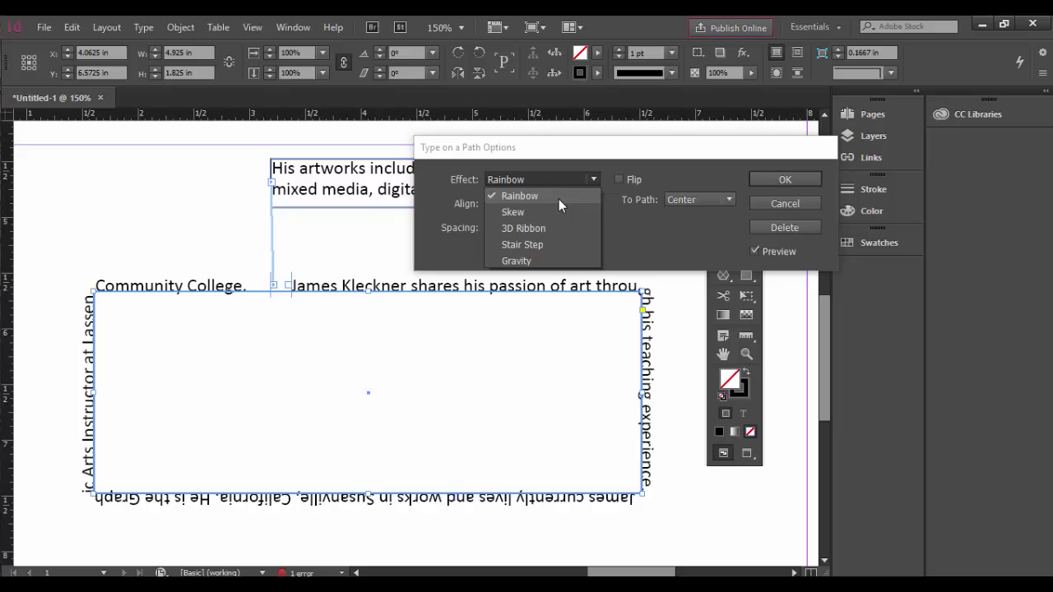
pyautogui.click(555, 213)
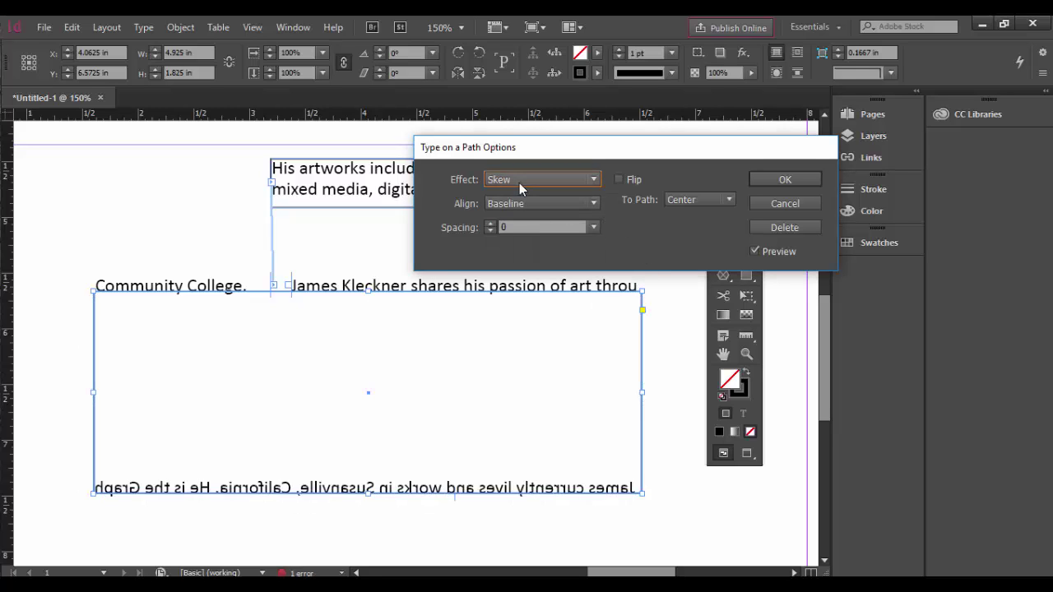
pyautogui.click(544, 180)
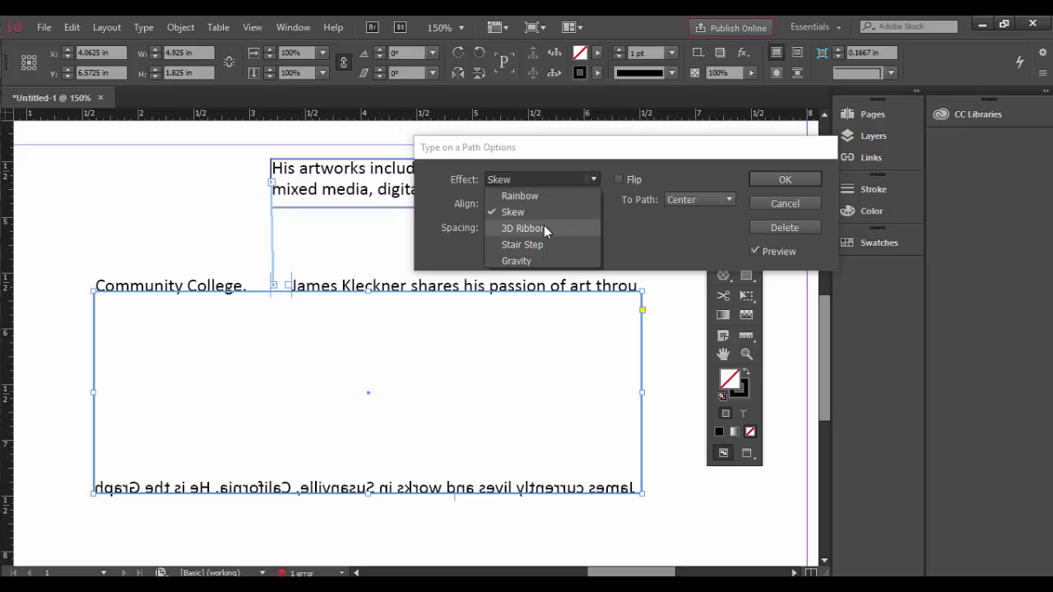
pyautogui.click(544, 228)
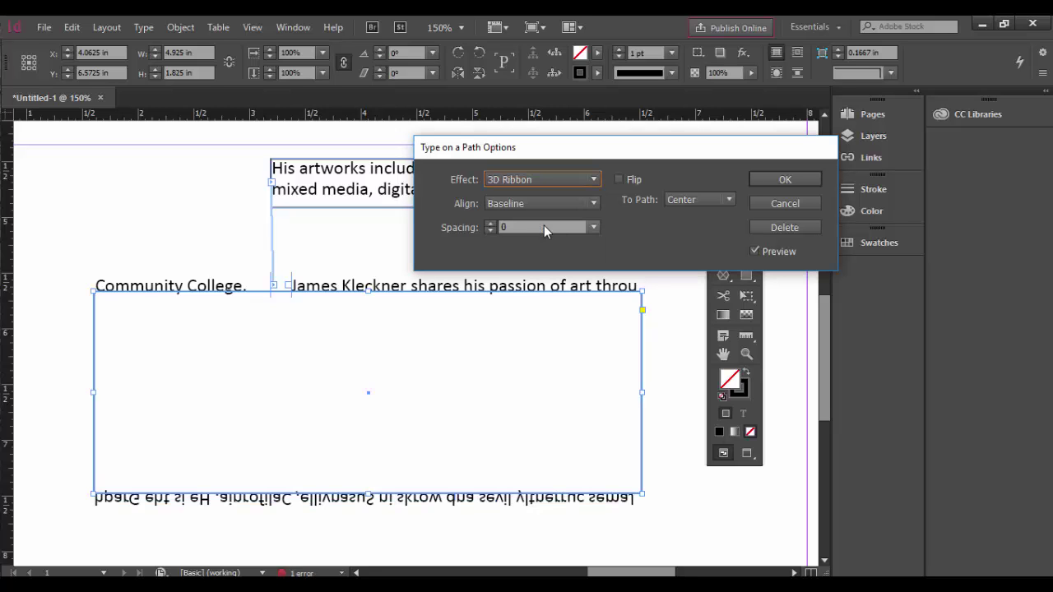
pyautogui.click(545, 179)
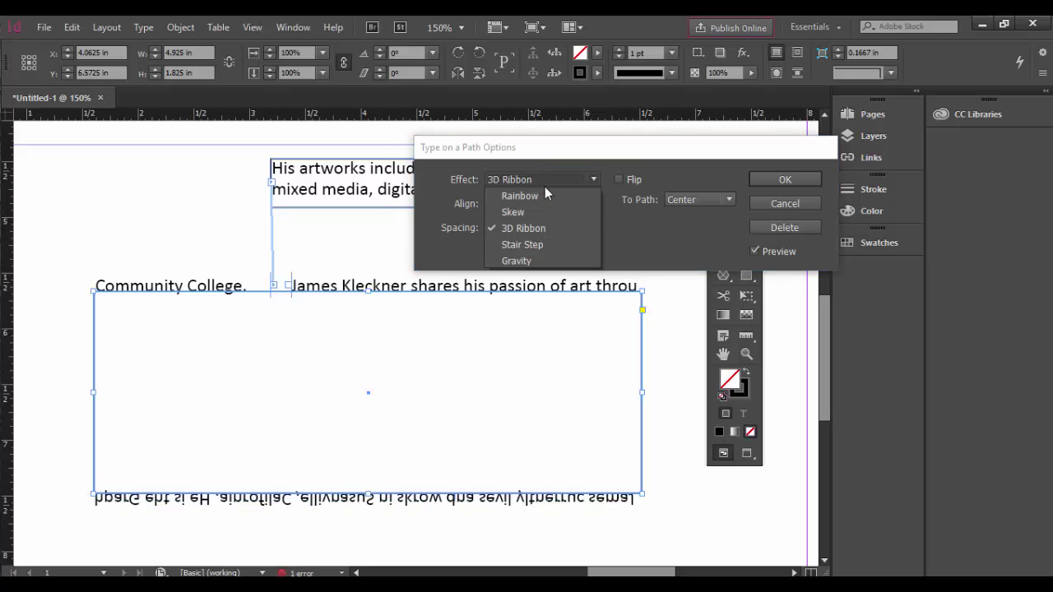
pyautogui.click(536, 244)
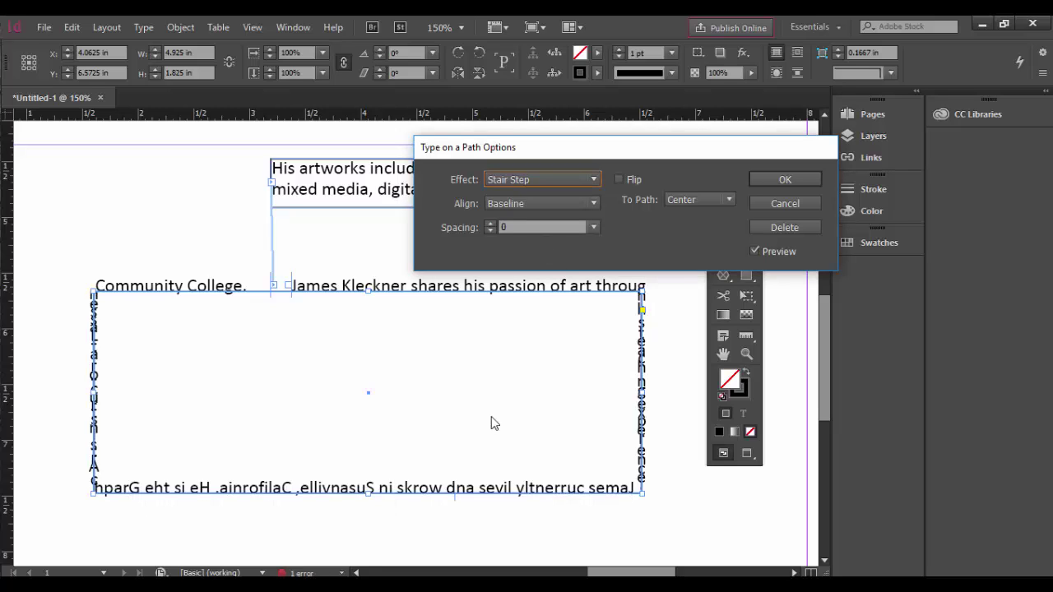
pyautogui.click(549, 179)
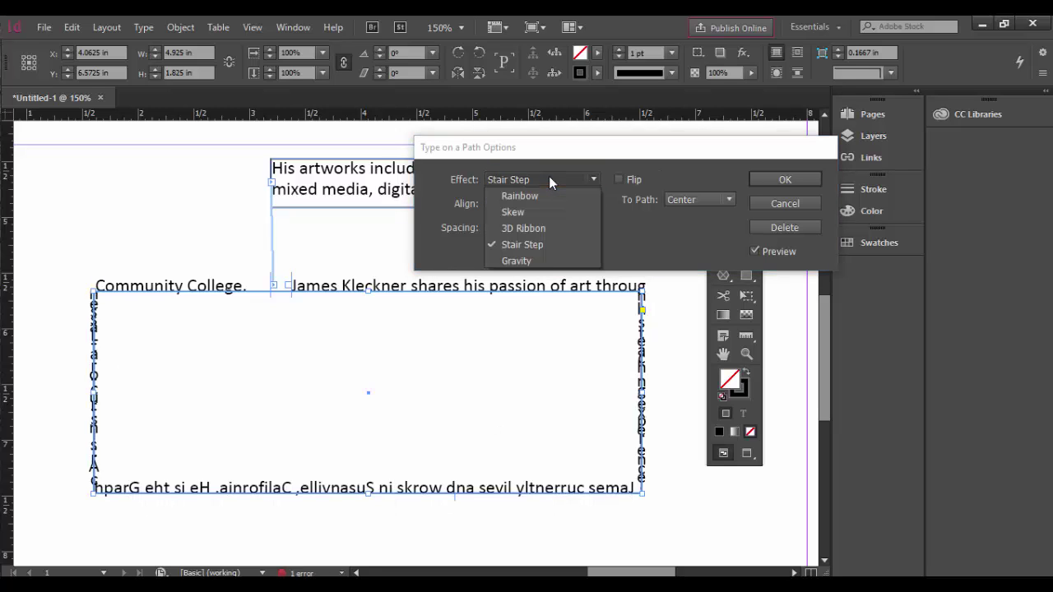
pyautogui.click(550, 260)
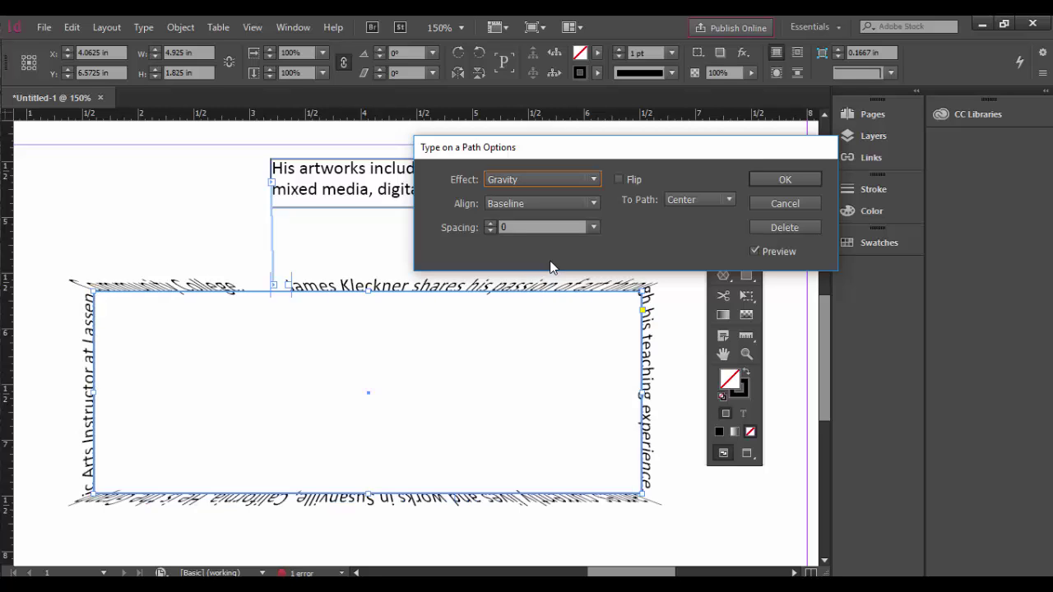
pyautogui.click(565, 182)
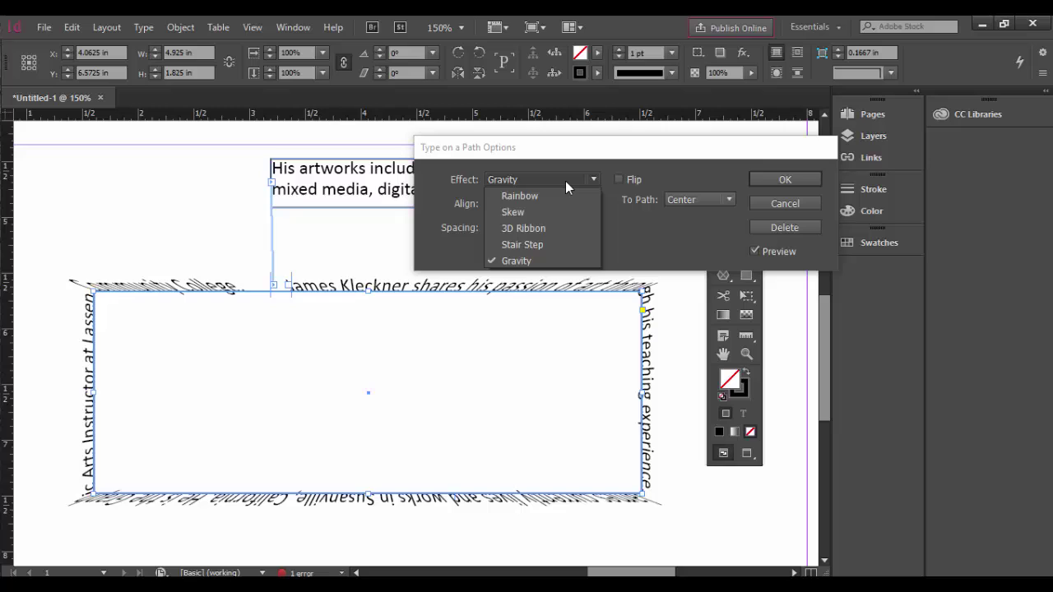
# Restore Rainbow and cycle Align through Center, Descender and Ascender back to Baseline
pyautogui.click(560, 195)
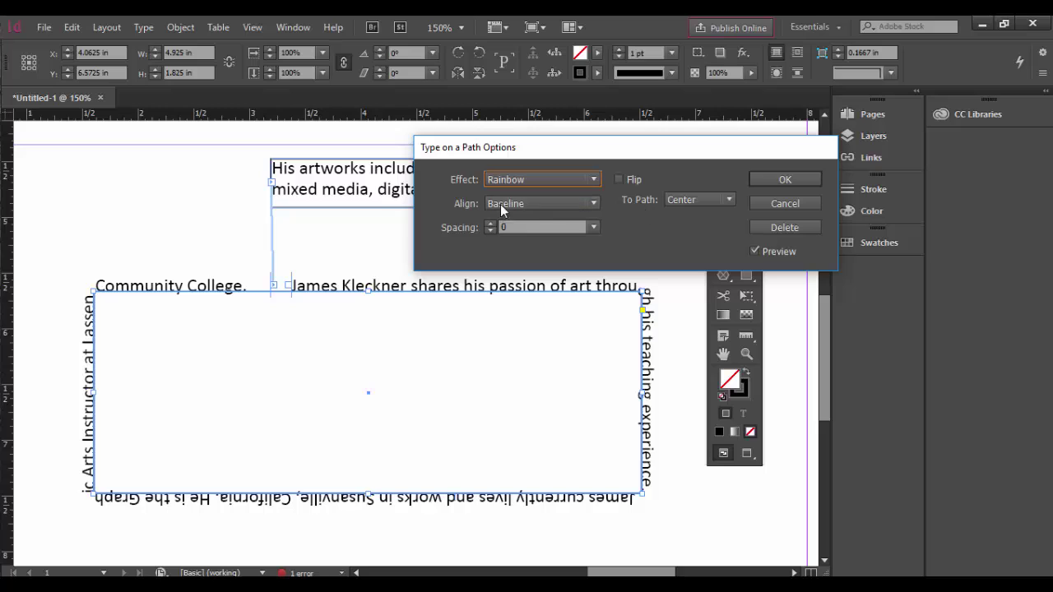
pyautogui.click(577, 203)
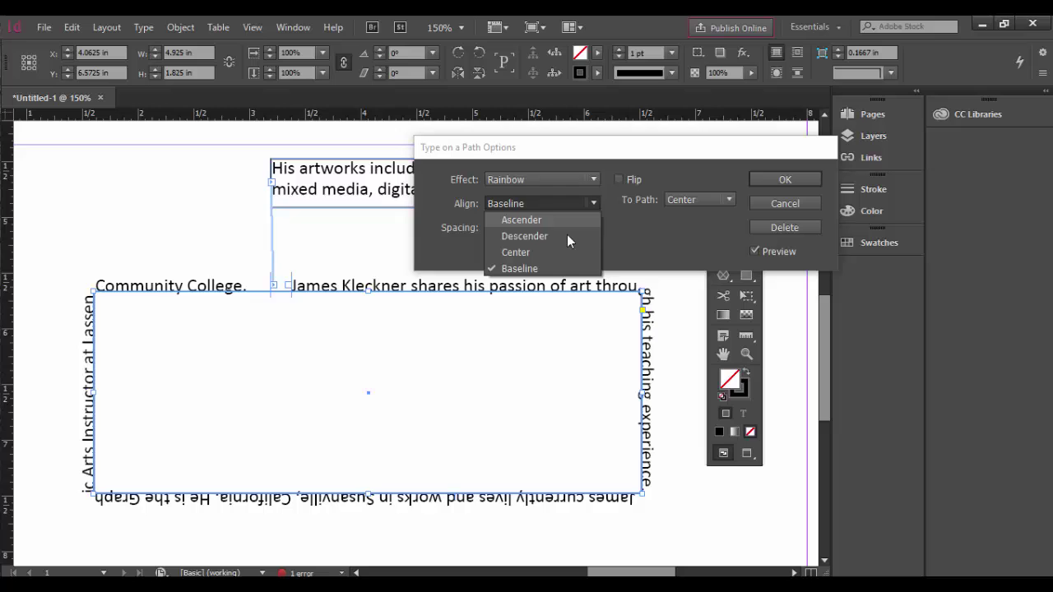
pyautogui.click(564, 250)
pyautogui.click(564, 208)
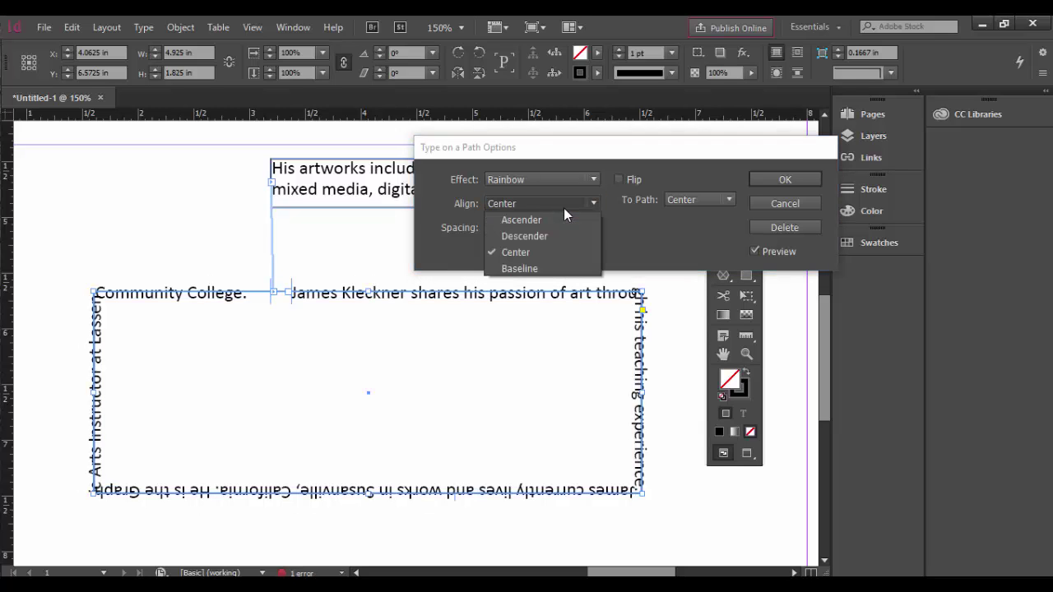
pyautogui.click(563, 238)
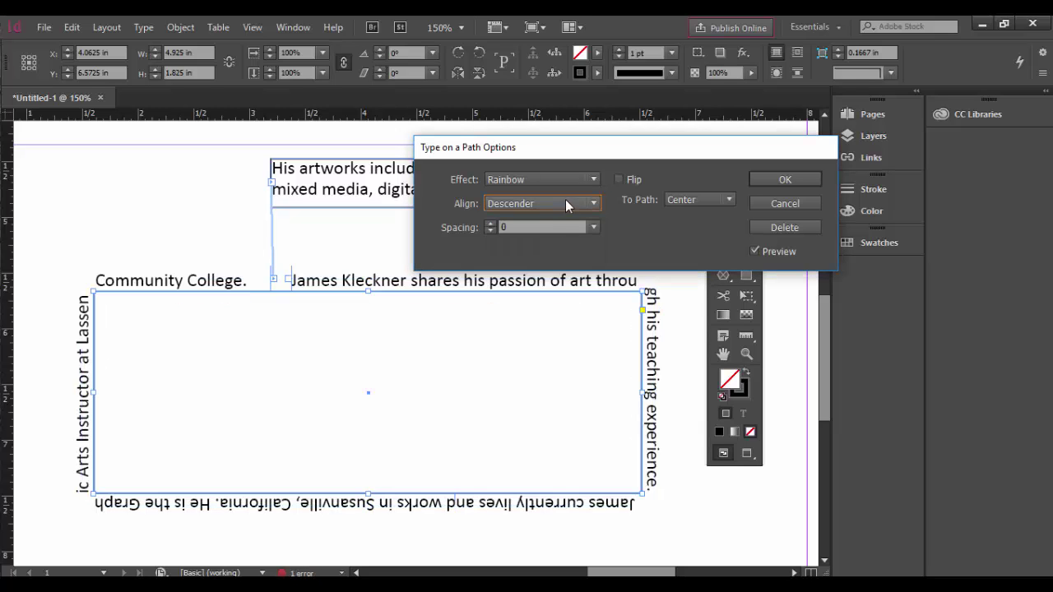
pyautogui.click(566, 200)
pyautogui.click(559, 215)
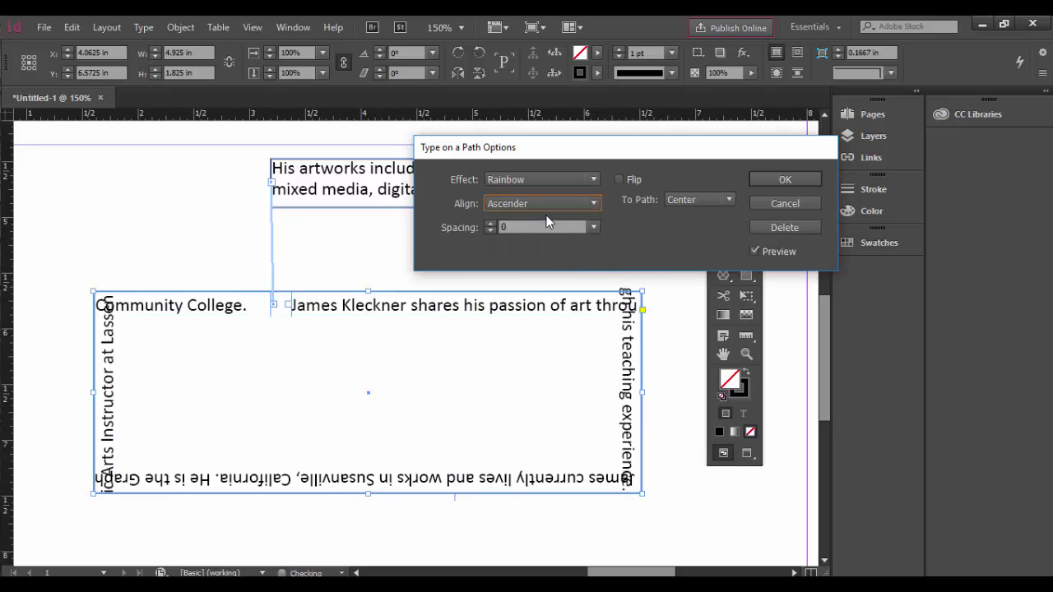
pyautogui.click(542, 201)
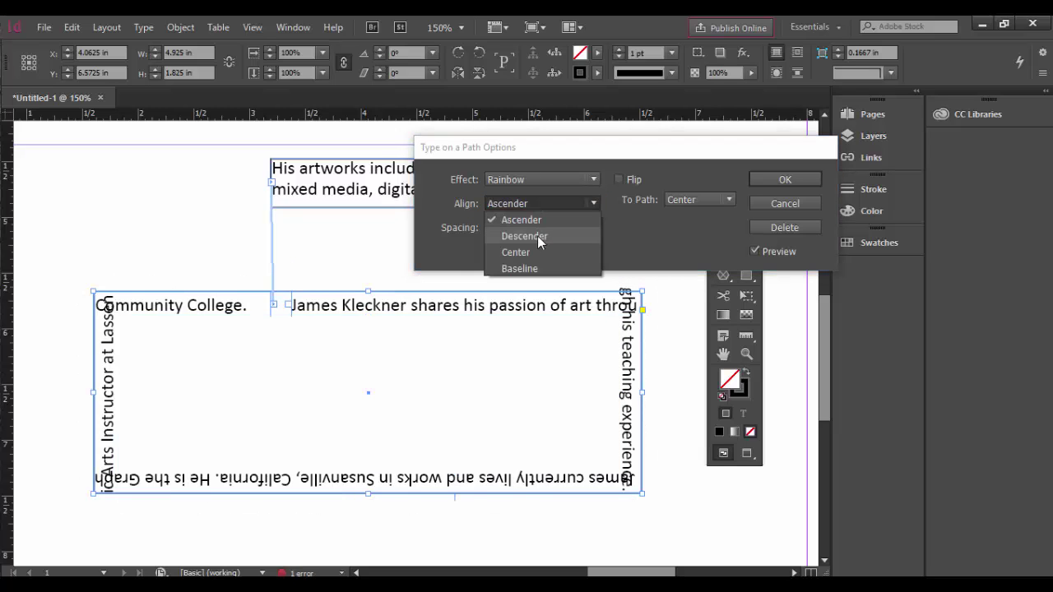
pyautogui.click(535, 268)
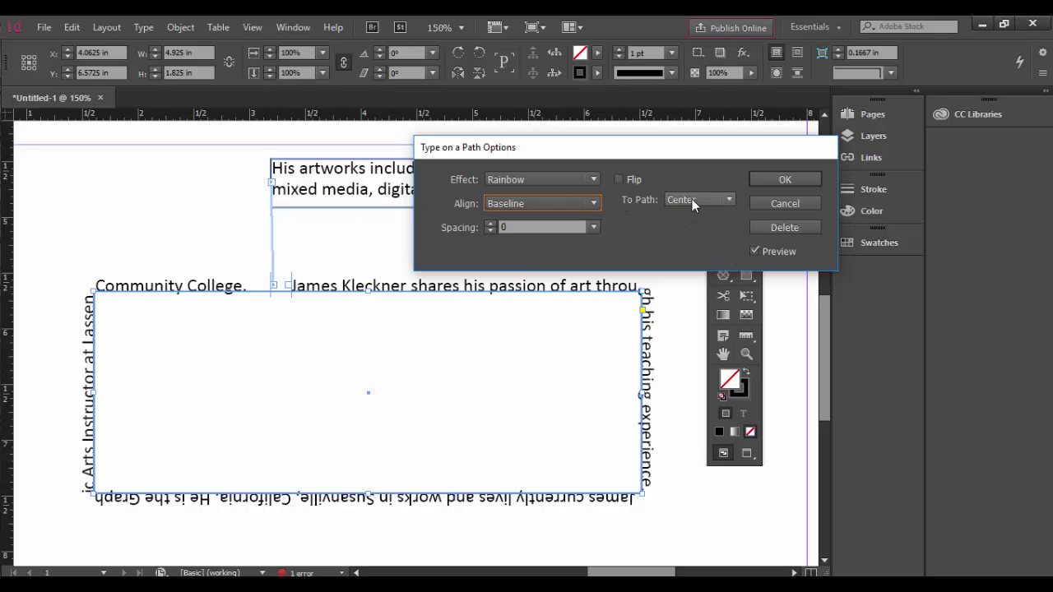
# Toggle Preview off and on, then accept the path options with OK
pyautogui.click(754, 252)
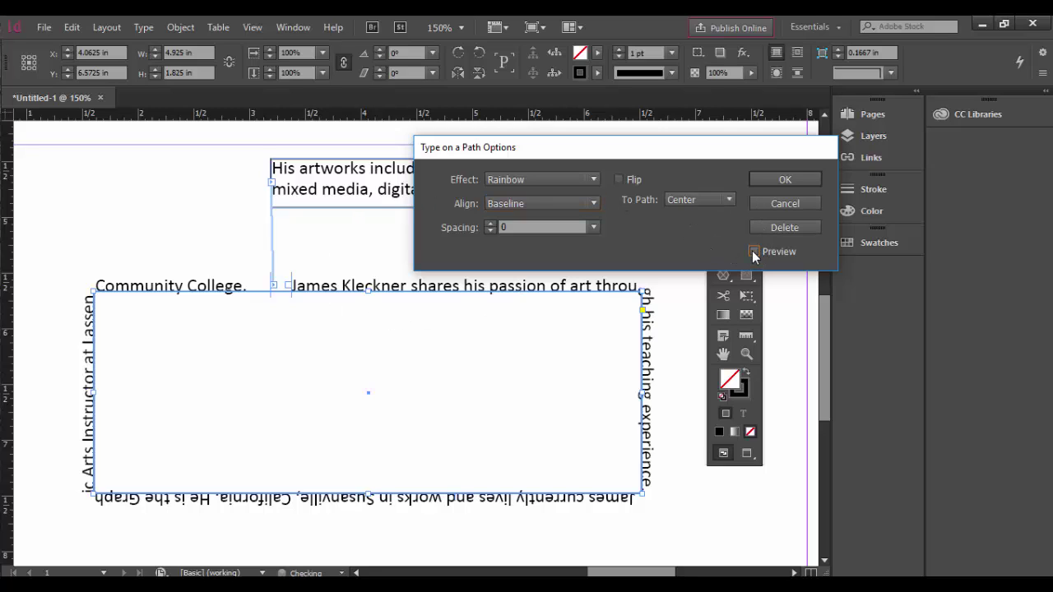
pyautogui.click(754, 252)
pyautogui.click(782, 204)
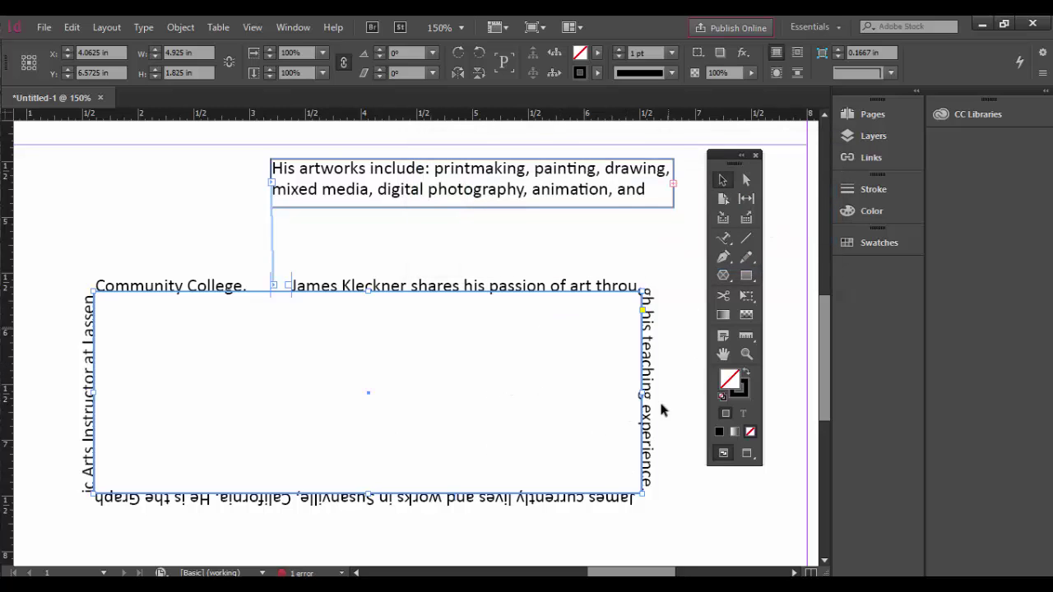
# Pan to the page's right side, deselect the rectangle, and zoom in to 200%
pyautogui.moveTo(618, 458); pyautogui.dragTo(442, 444)
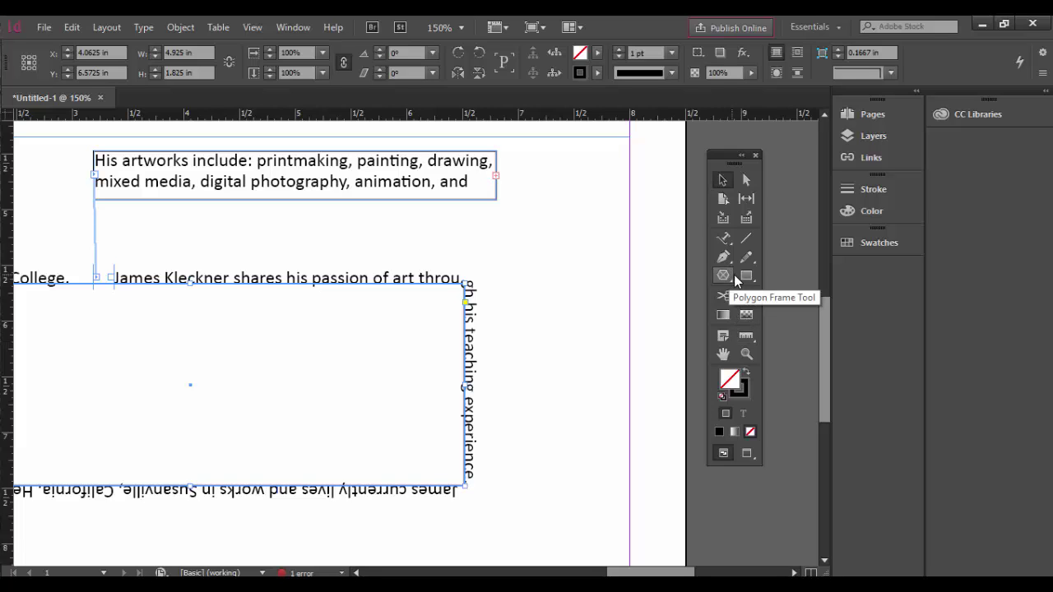
pyautogui.click(746, 278)
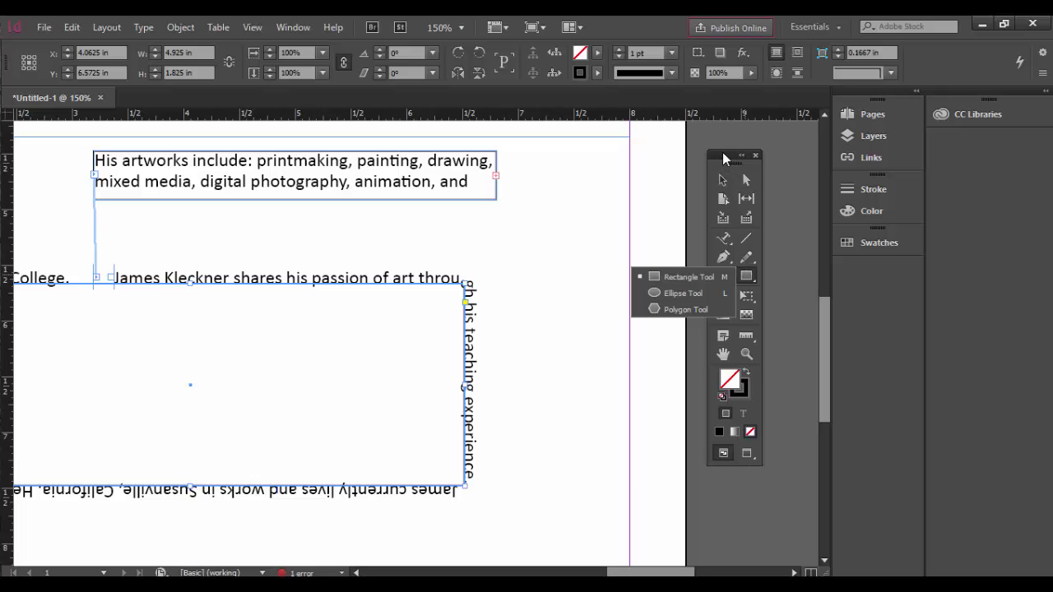
pyautogui.click(556, 321)
pyautogui.hotkey('ctrl', '=')
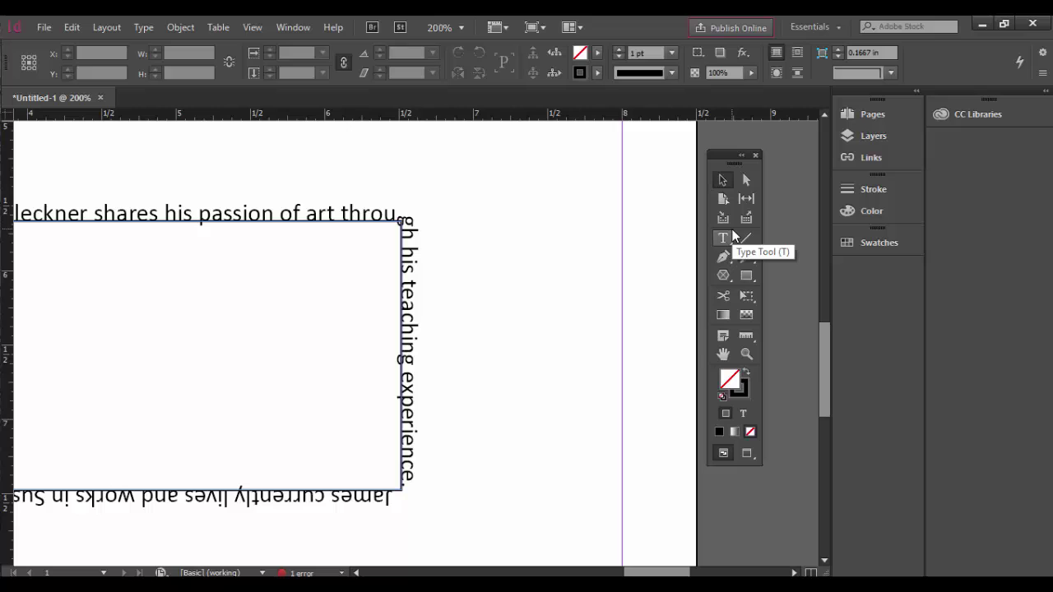
# Draw a curved open path with the Pen Tool: two smooth bends, a sharp bottom corner, and a short upward end
pyautogui.click(727, 257)
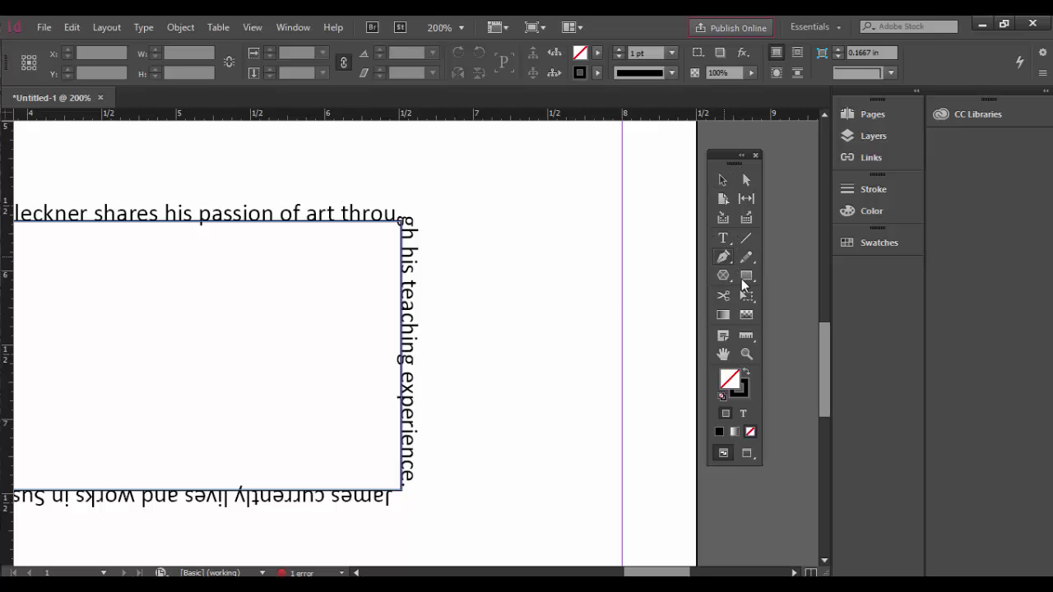
pyautogui.click(512, 221)
pyautogui.moveTo(530, 305); pyautogui.dragTo(517, 330)
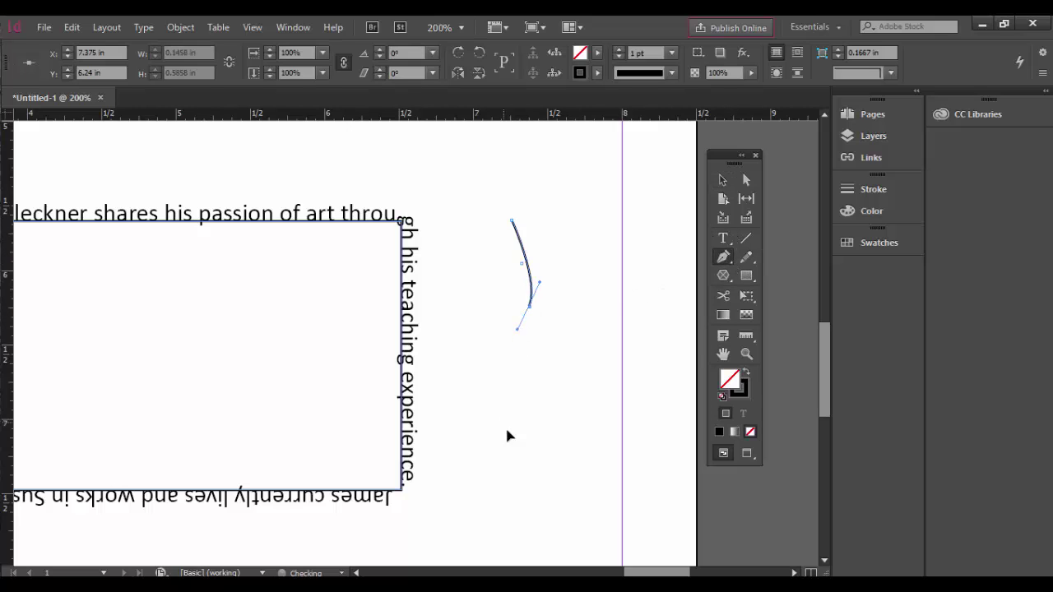
pyautogui.moveTo(505, 426); pyautogui.dragTo(570, 487)
pyautogui.click(586, 484)
pyautogui.moveTo(600, 408); pyautogui.dragTo(603, 385)
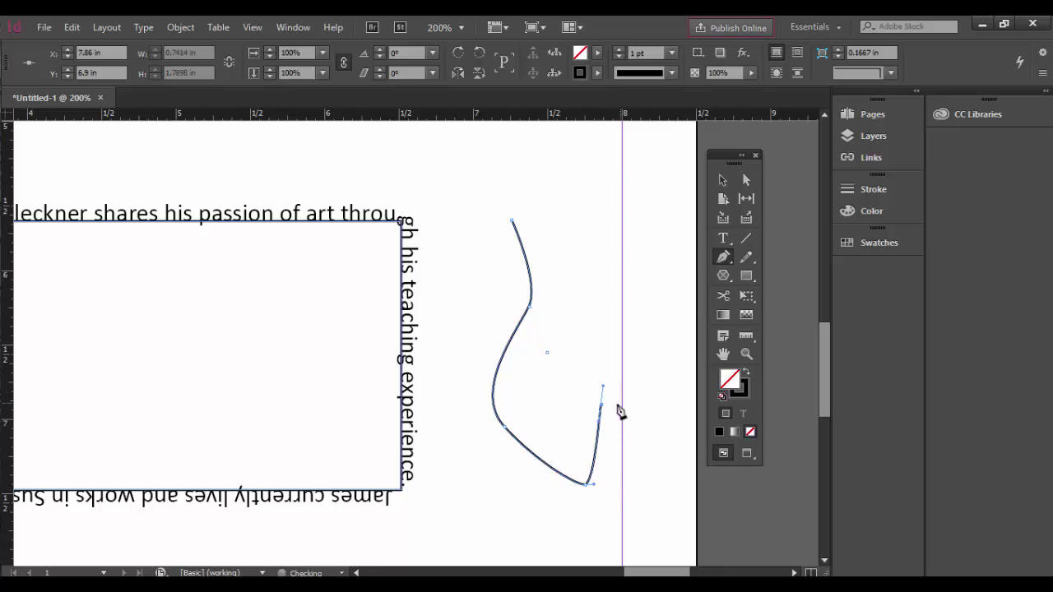
pyautogui.click(724, 240)
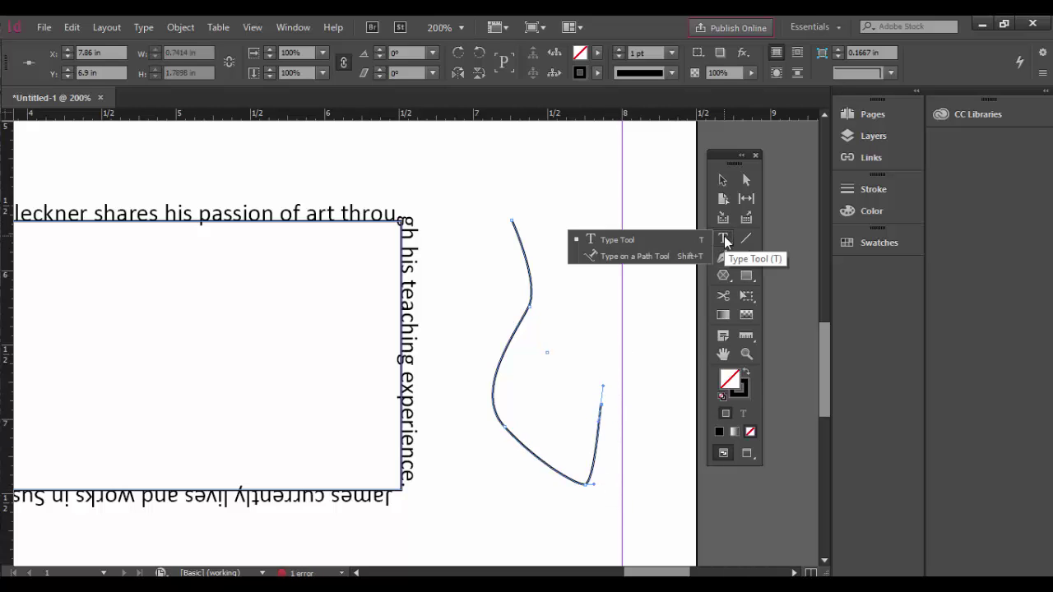
# Type a long run of the letter 'd' along the curve from its top anchor
pyautogui.click(619, 256)
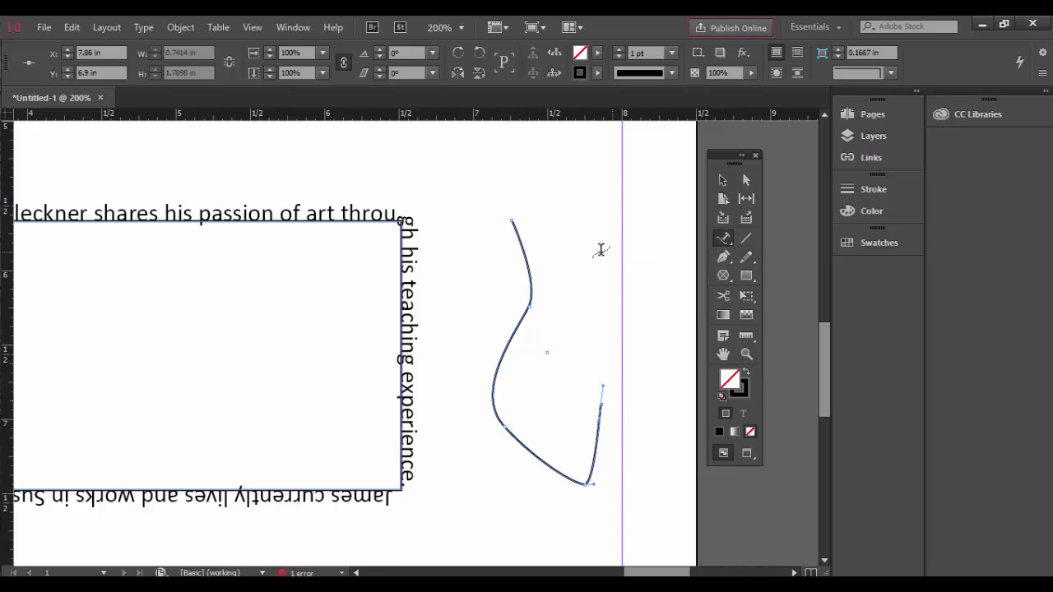
pyautogui.click(518, 224)
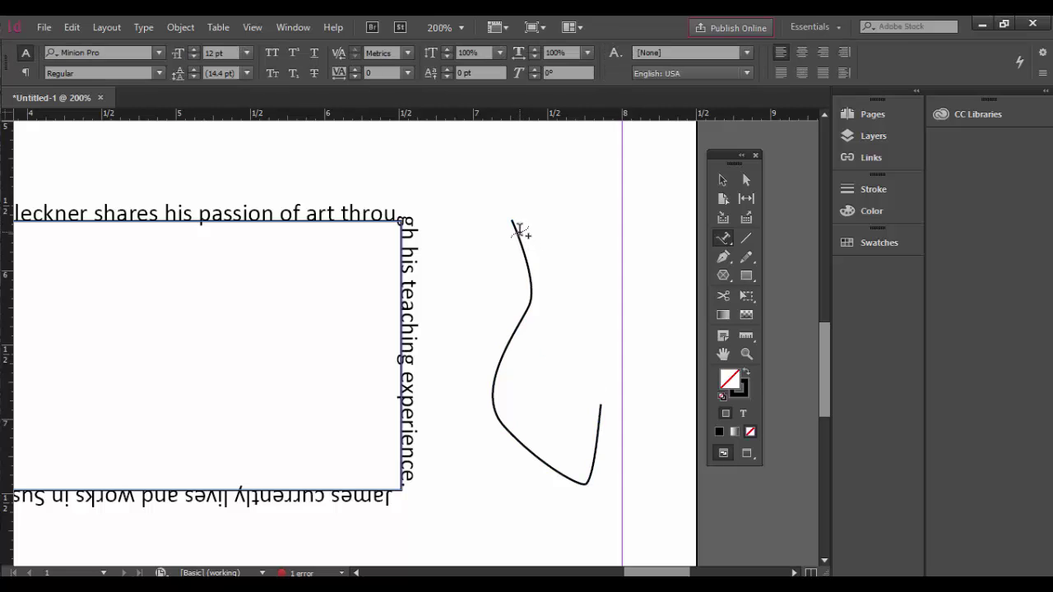
pyautogui.write('dddd')
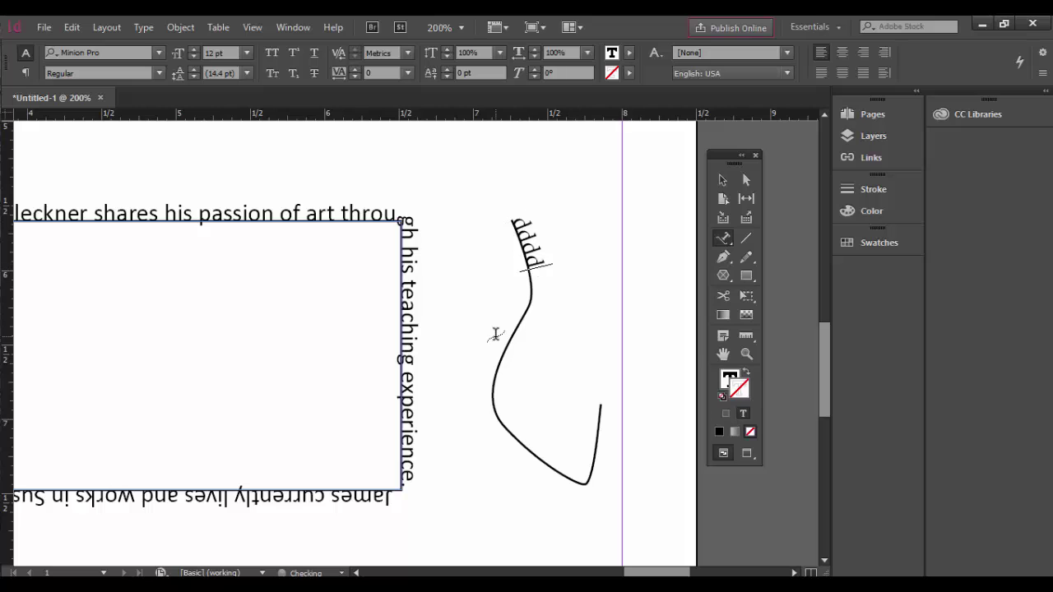
pyautogui.write('dddddddddddd')
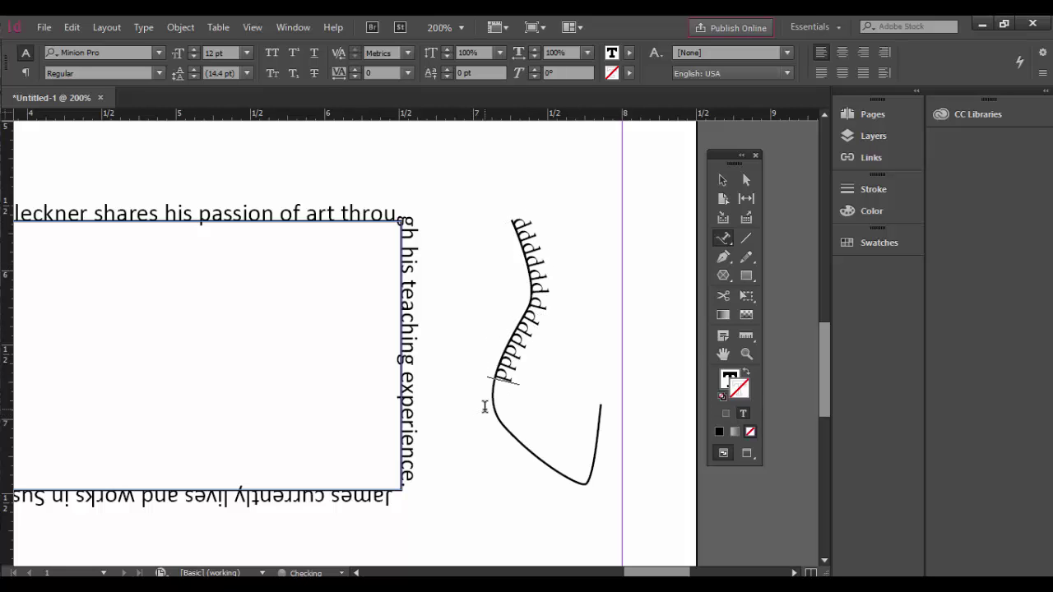
pyautogui.write('dddddddddddddddddd')
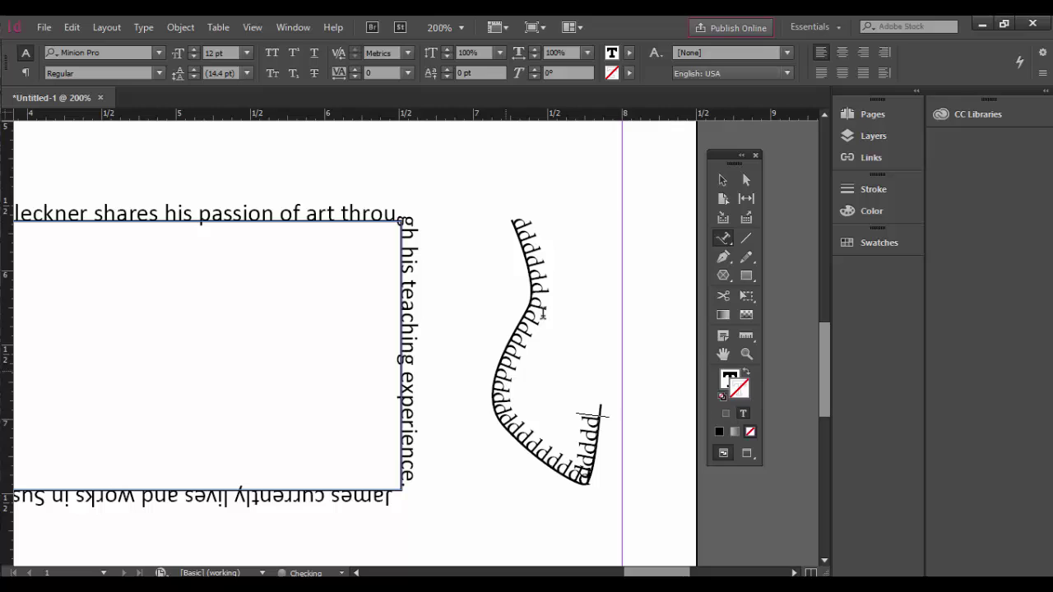
# Shift the text's start bracket along the curve, return it to the top, then deselect
pyautogui.click(722, 180)
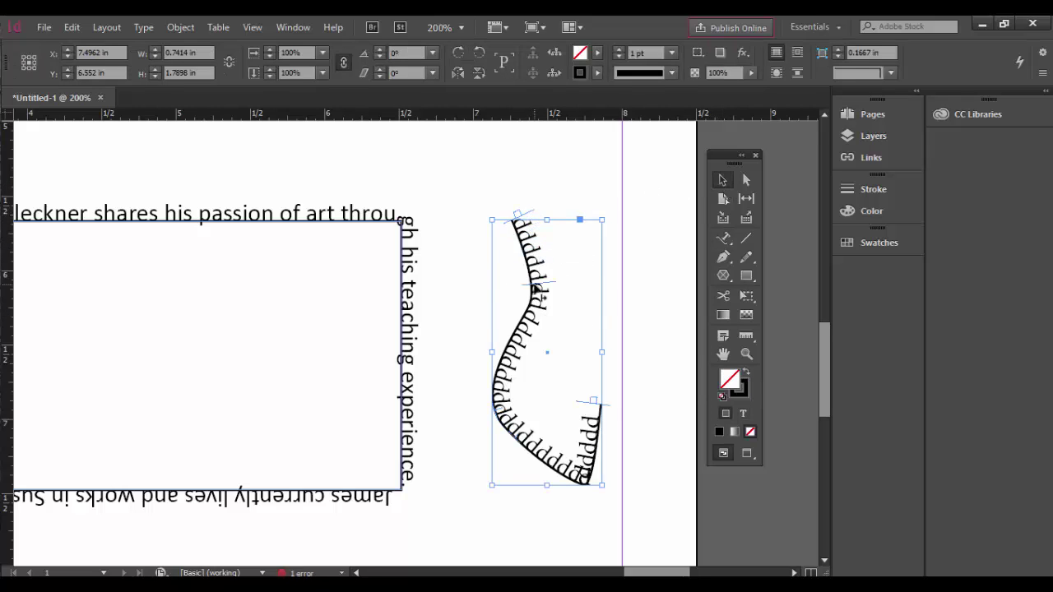
pyautogui.moveTo(537, 290); pyautogui.dragTo(541, 294)
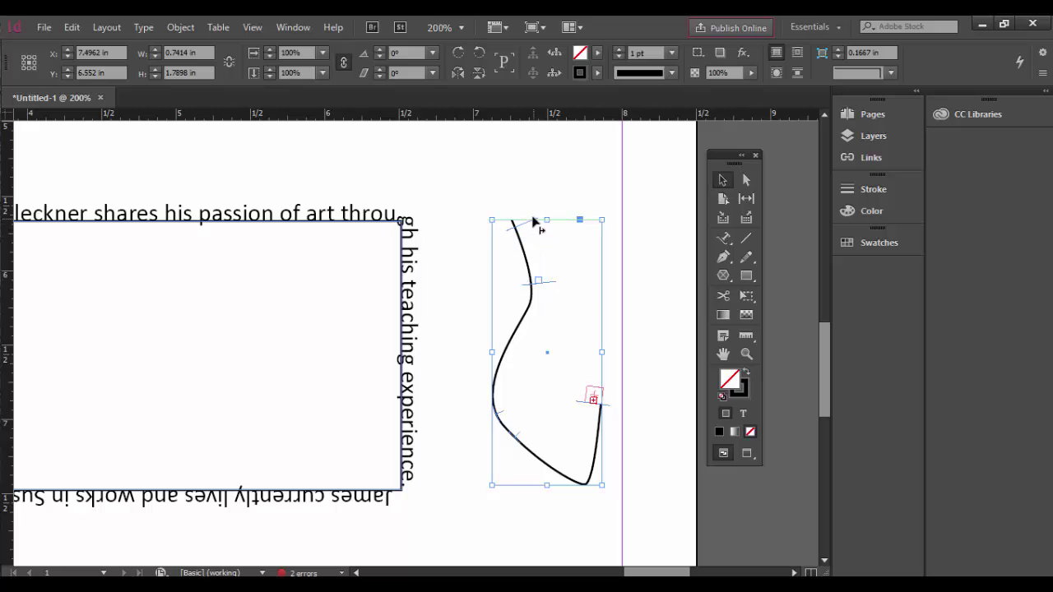
pyautogui.moveTo(534, 222); pyautogui.dragTo(529, 223)
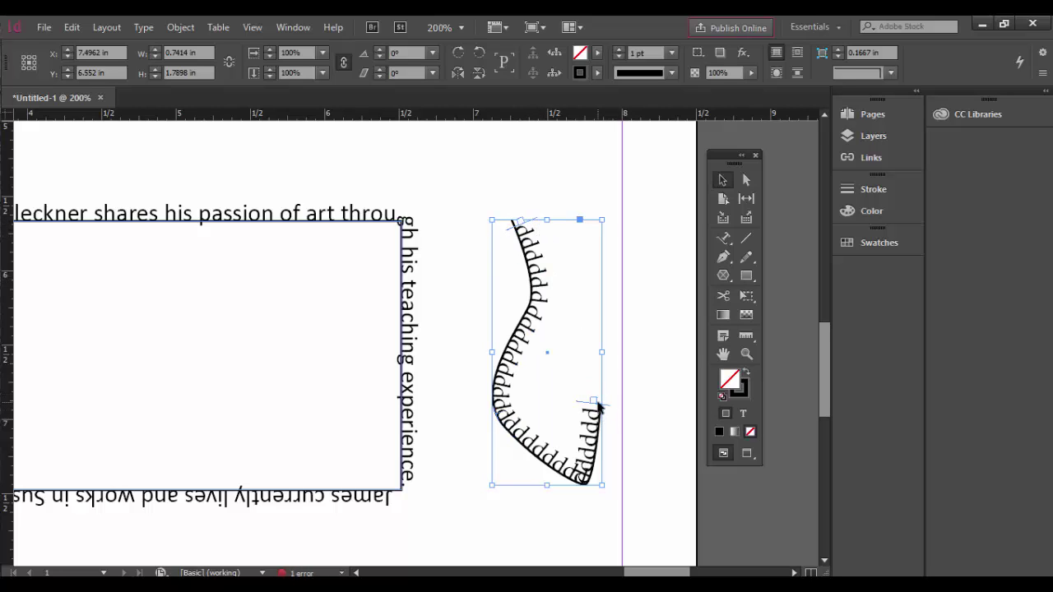
pyautogui.click(453, 505)
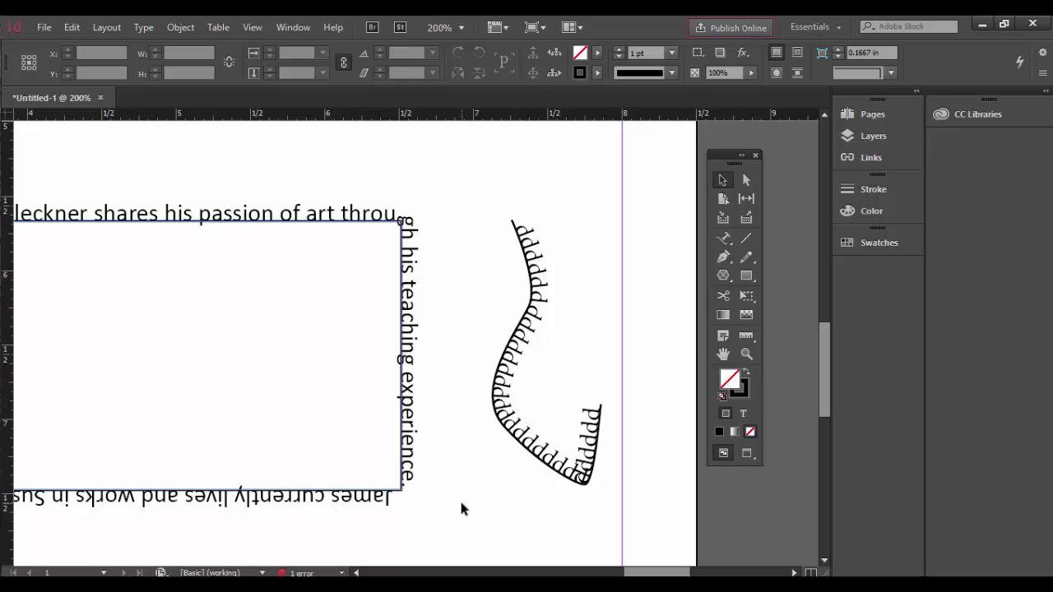